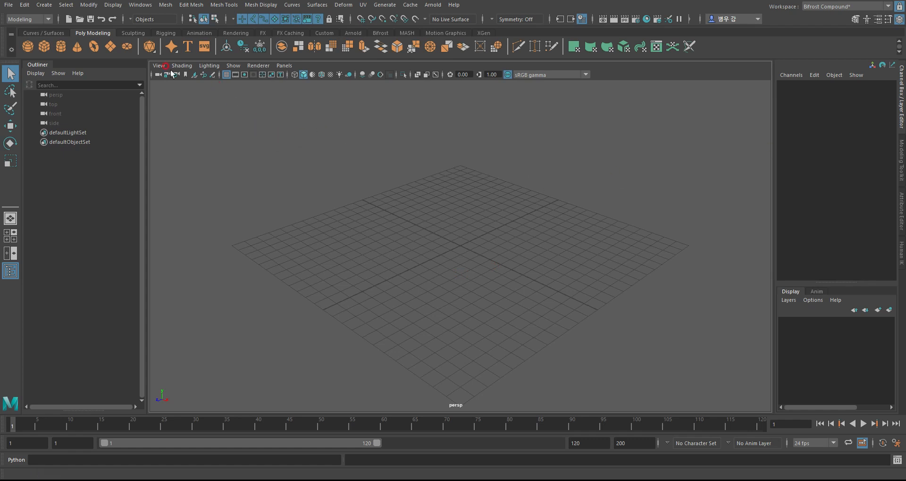
- Create a polygon cube primitive at the origin
click(44, 5)
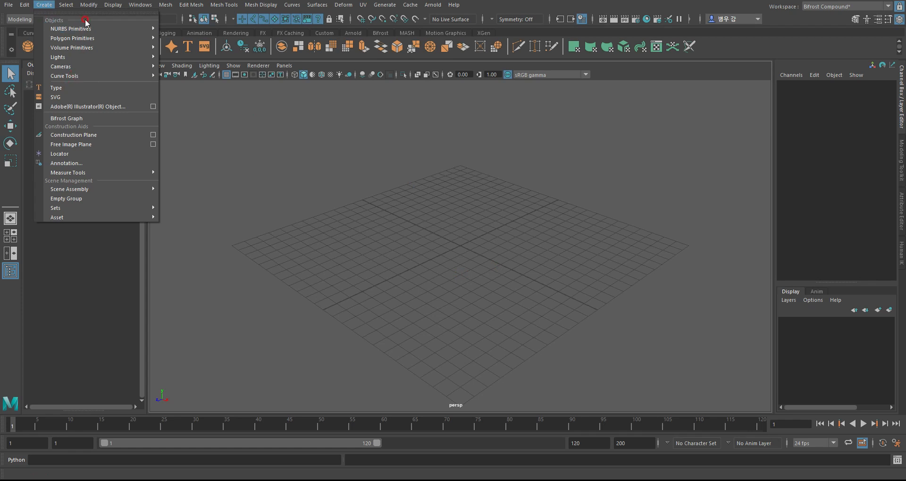
click(75, 40)
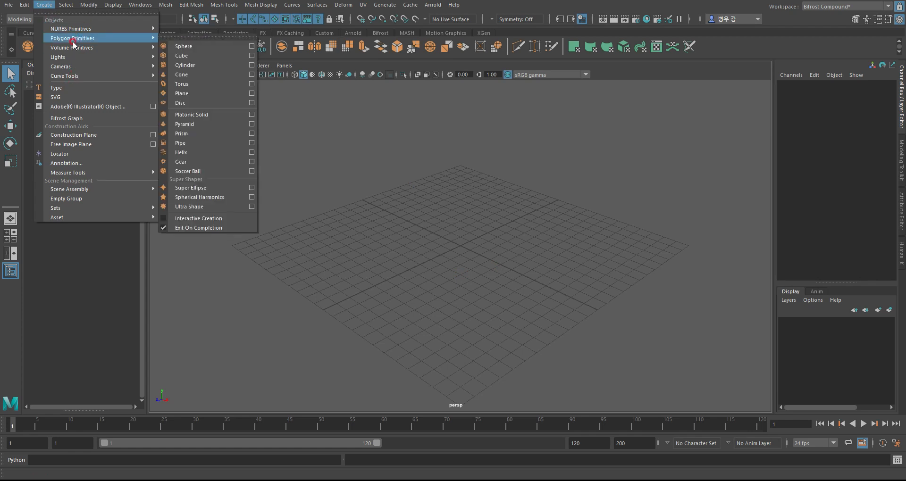
click(197, 57)
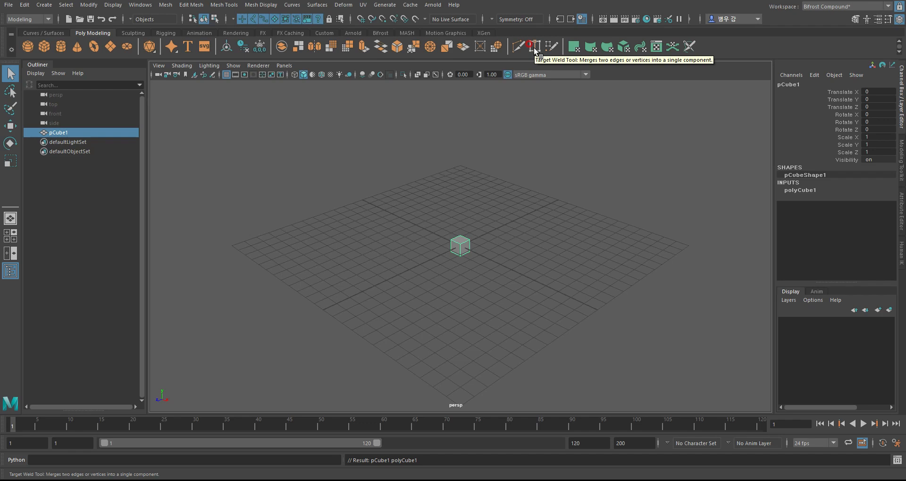
- Scale the cube uniformly to about 2.695 on all three axes
alt+drag(426, 279, 389, 277)
scroll(627, 257, up, 8)
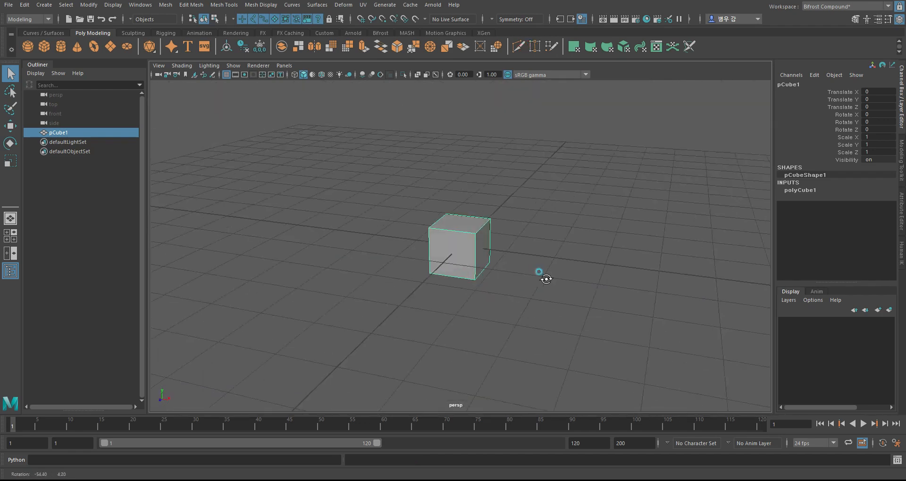
key(e)
key(r)
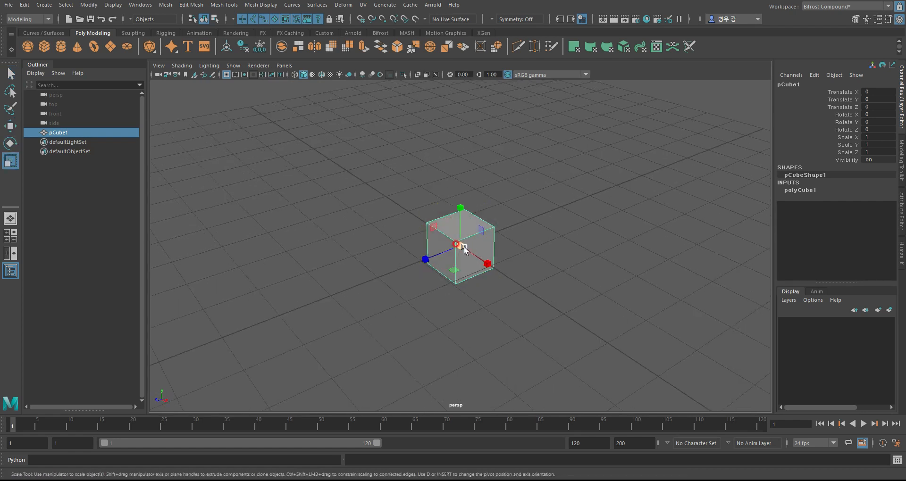
drag(460, 246, 532, 248)
alt+right_drag(606, 259, 461, 255)
alt+drag(460, 255, 424, 212)
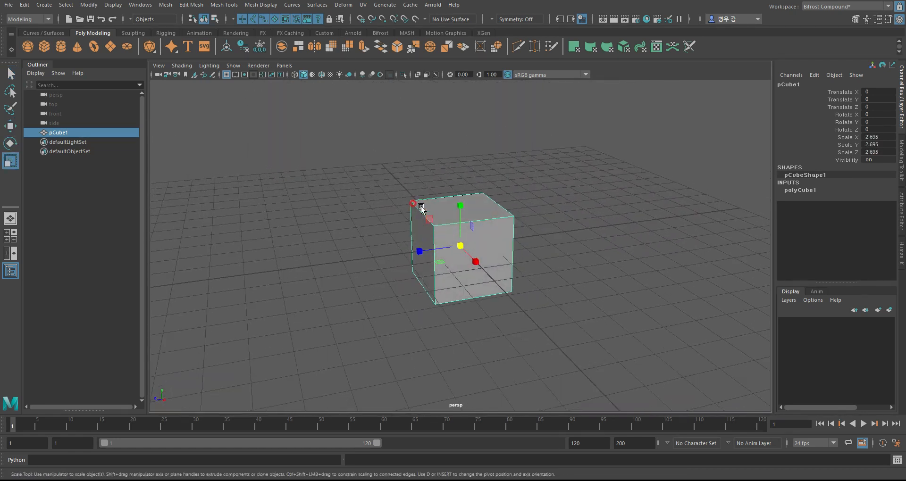
alt+middle_drag(443, 232, 459, 217)
alt+right_drag(526, 233, 408, 237)
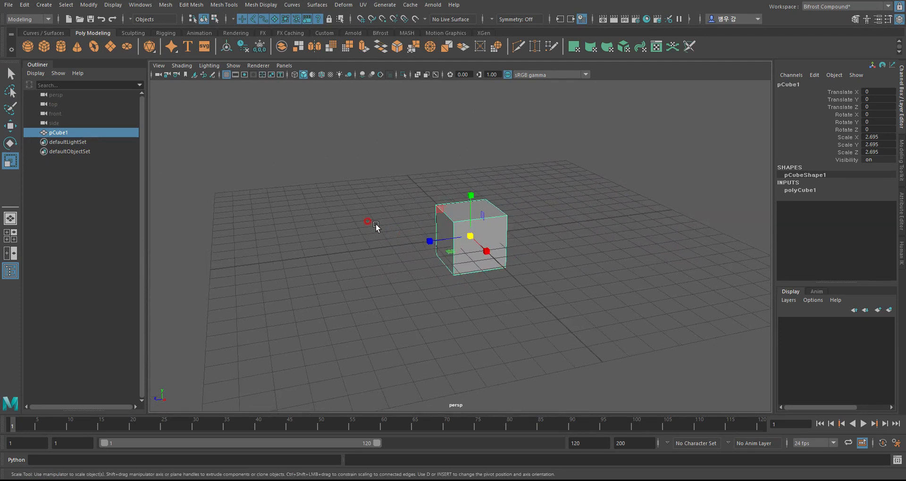
alt+drag(460, 238, 493, 243)
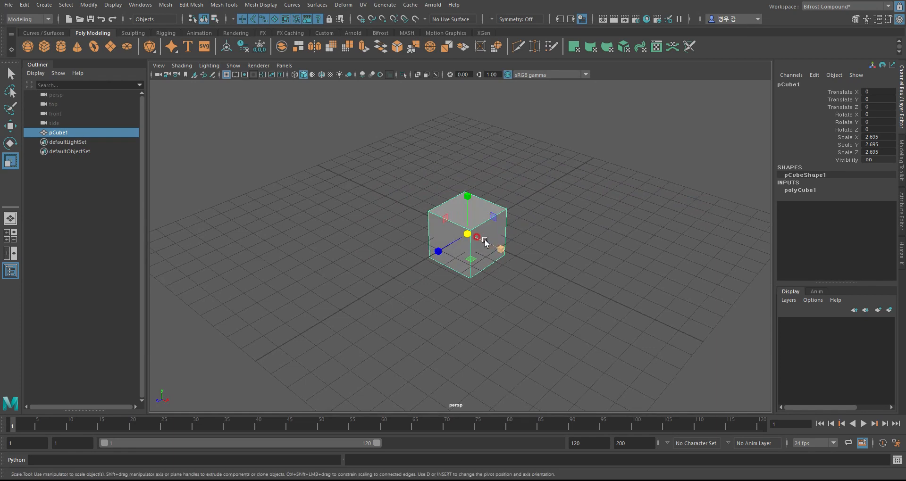
- Switch the cube to face component selection and select its side face facing along positive Z
mouse_move(473, 221)
right_down()
mouse_move(481, 245)
mouse_move(474, 223)
right_up()
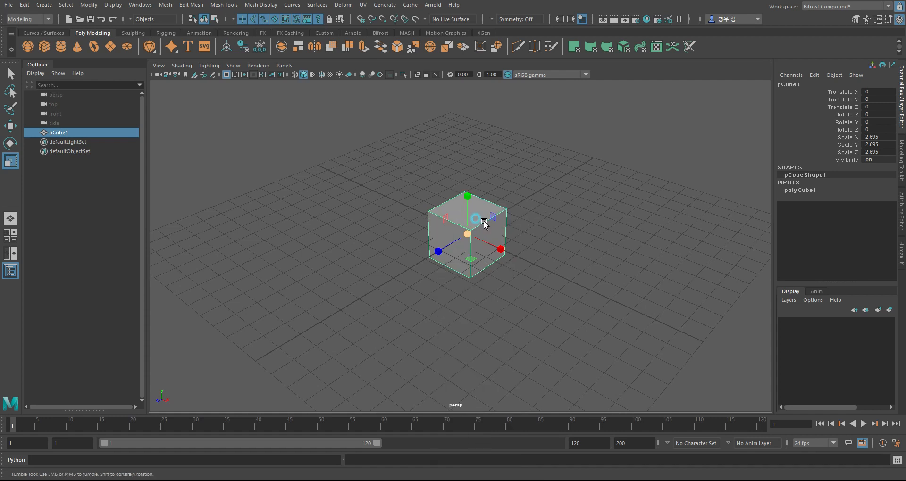
key(F8)
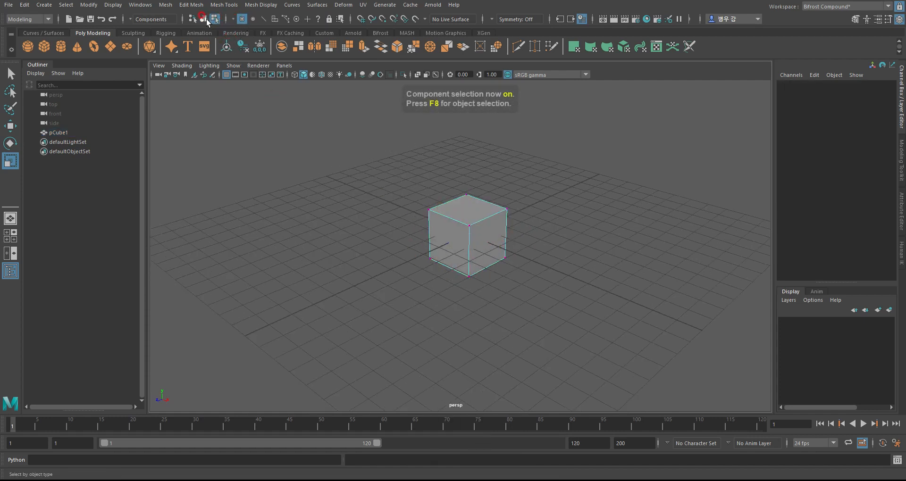
click(274, 19)
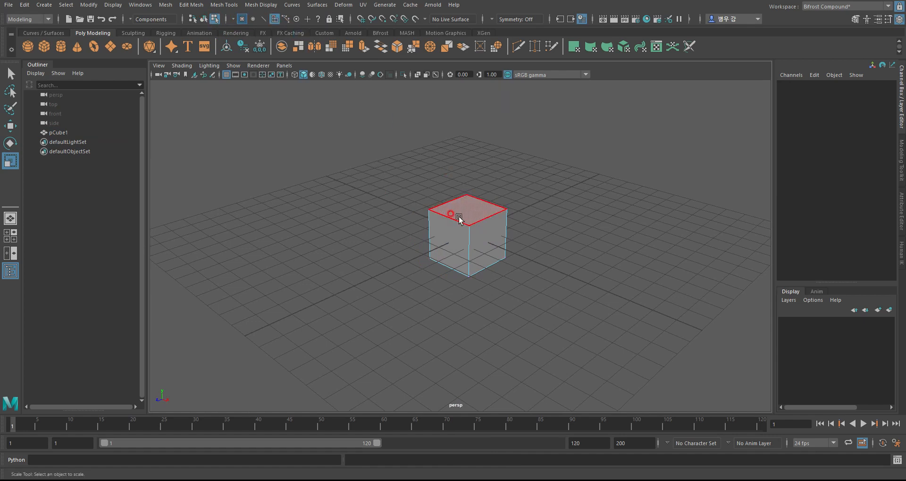
click(452, 245)
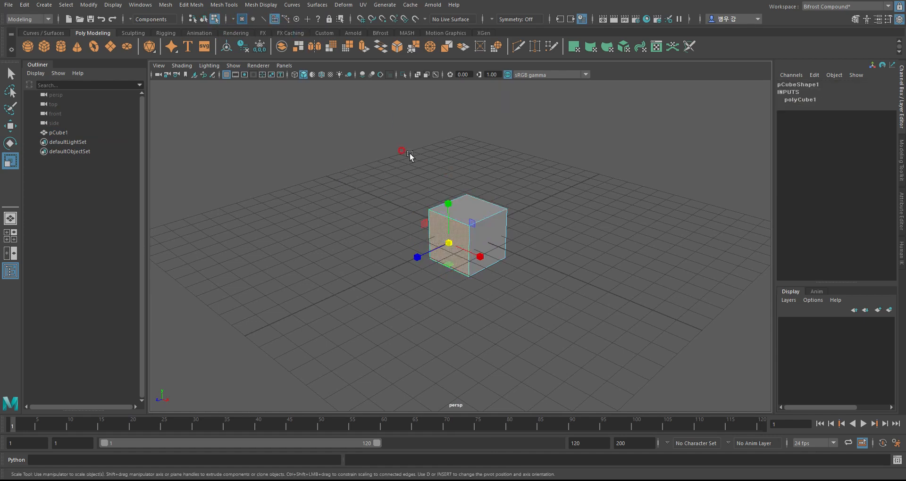
right_click(469, 210)
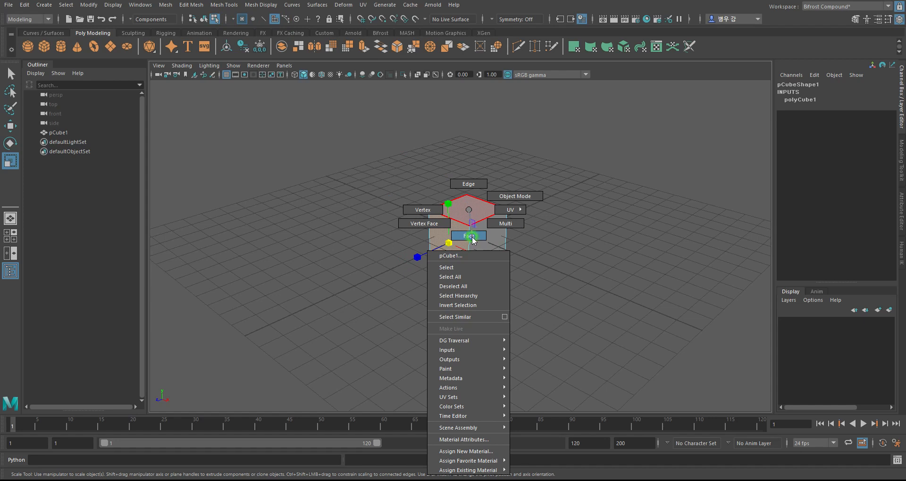
alt+drag(461, 239, 418, 168)
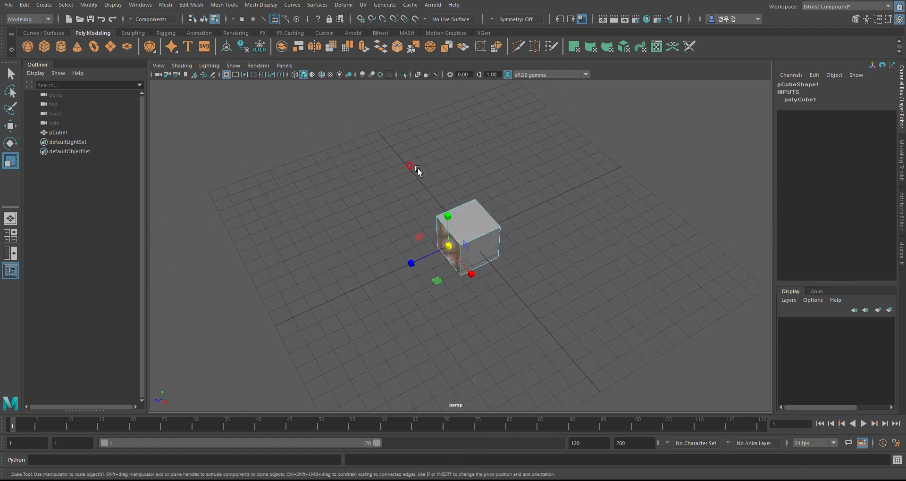
- Extrude the selected side face outward with a local Z translation of about 2.285
click(196, 5)
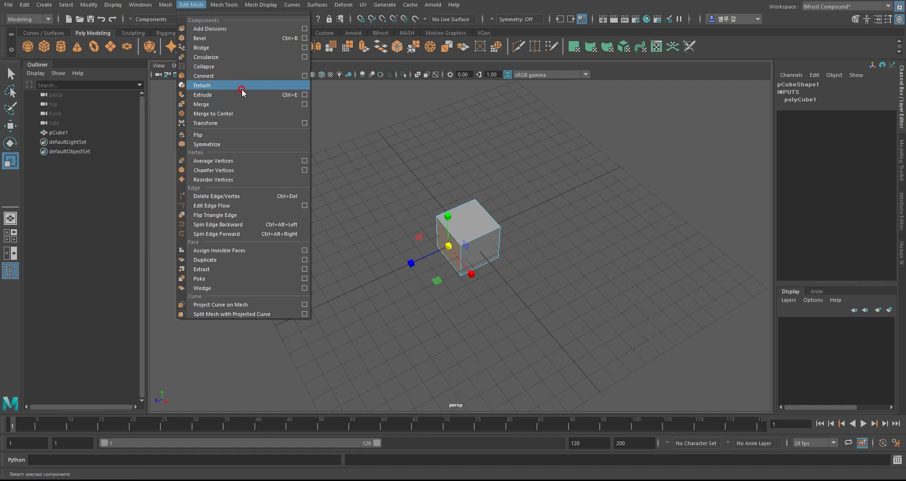
click(662, 79)
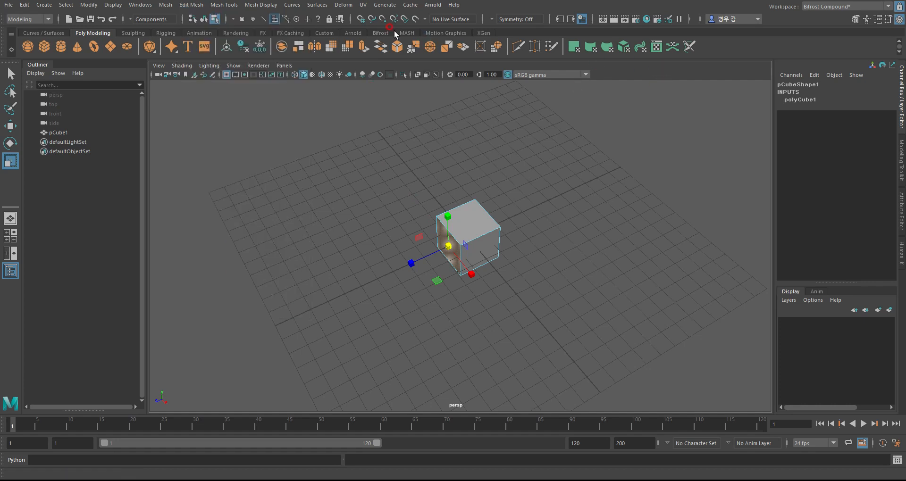
click(364, 49)
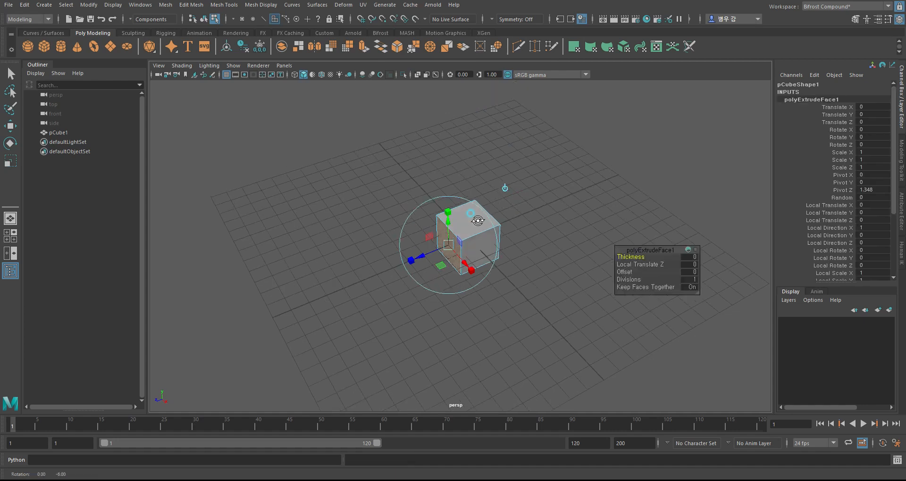
alt+drag(477, 221, 481, 206)
alt+right_drag(482, 215, 504, 231)
alt+drag(505, 230, 495, 238)
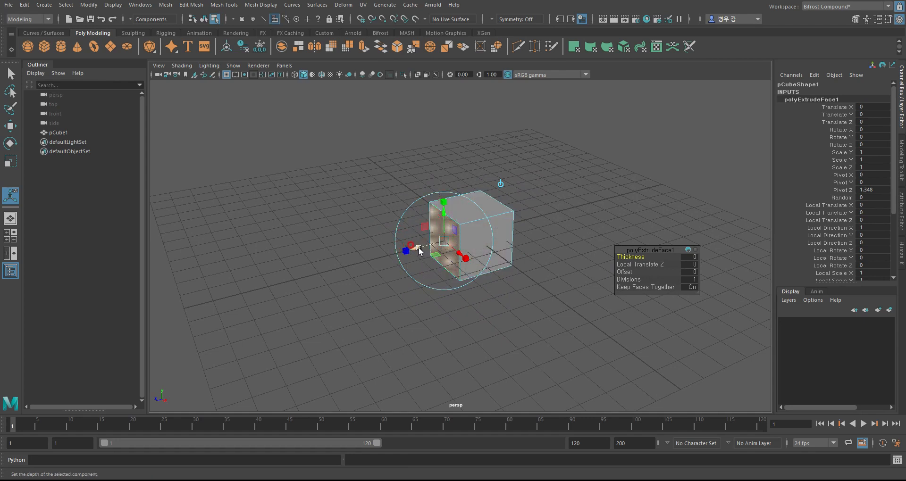
drag(419, 250, 370, 259)
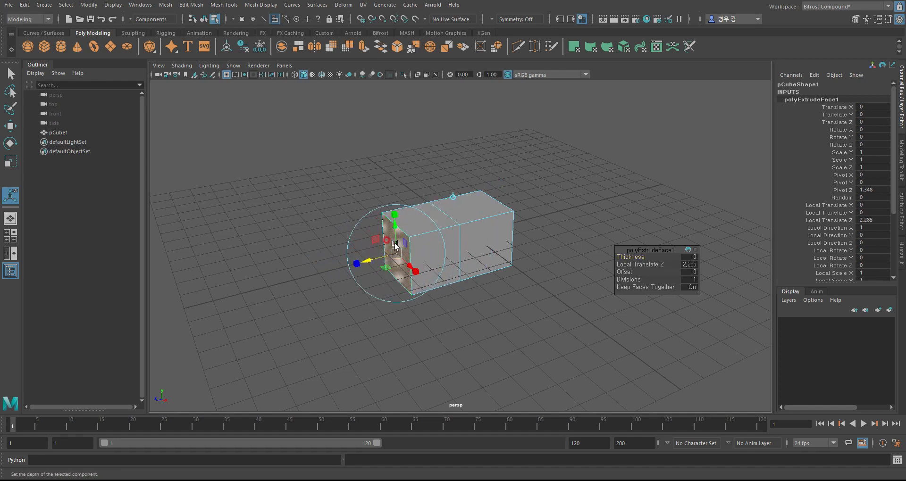
- Try scaling and rotating the extruded end face about individual axes with the extrude manipulator
drag(397, 216, 398, 243)
key(ctrl+z)
drag(415, 272, 400, 259)
key(ctrl+z)
key(ctrl+z)
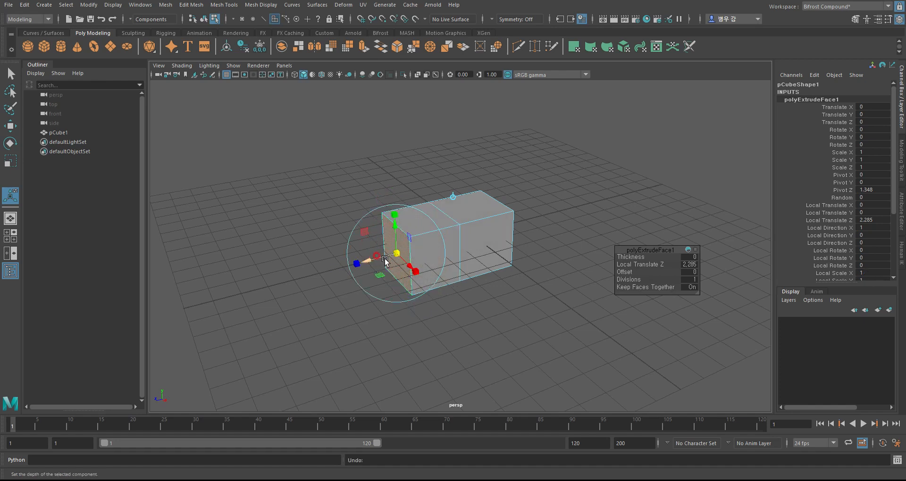
click(404, 204)
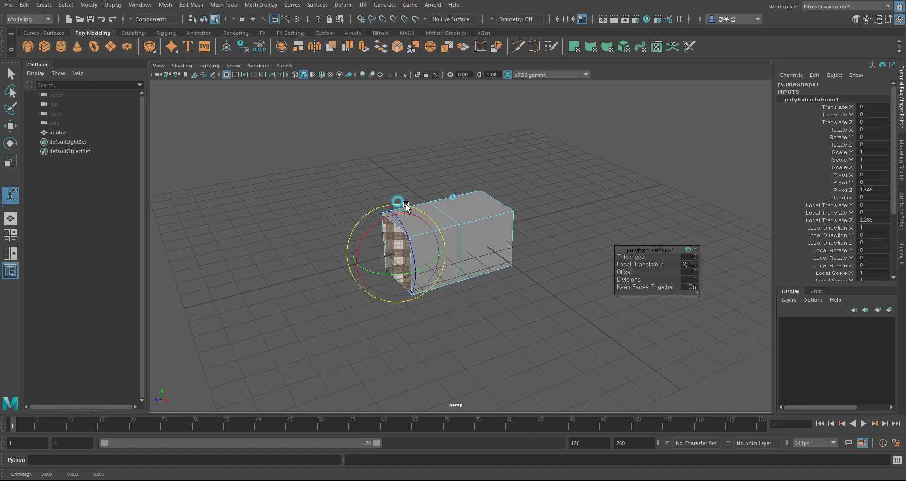
drag(386, 213, 392, 233)
key(ctrl+z)
- Taper the extrusion by scaling its end face uniformly to about 0.433 and extending its local Z translation to about 4.058
alt+drag(379, 302, 395, 308)
click(364, 274)
drag(401, 260, 383, 264)
alt+drag(423, 284, 435, 259)
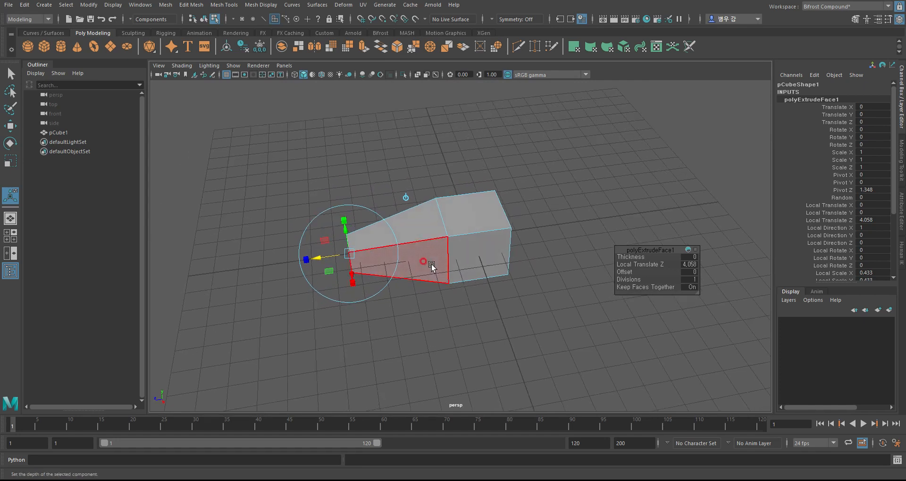
alt+drag(472, 211, 415, 196)
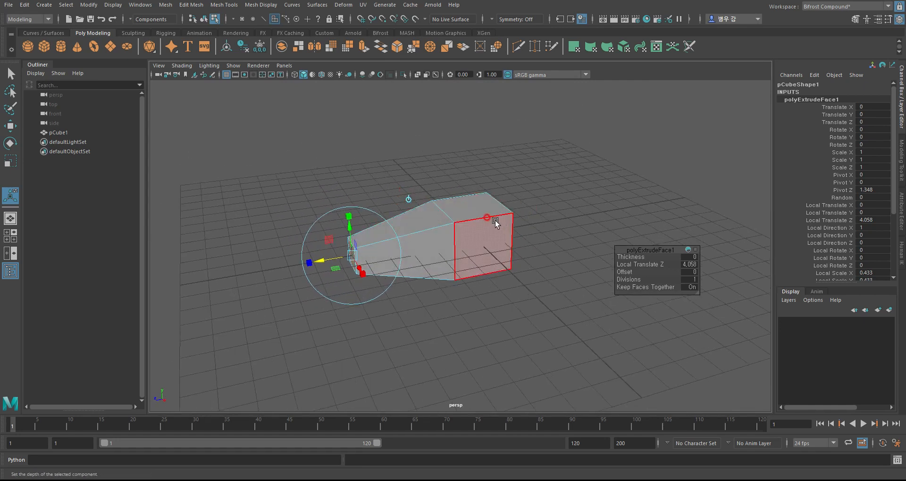
click(409, 199)
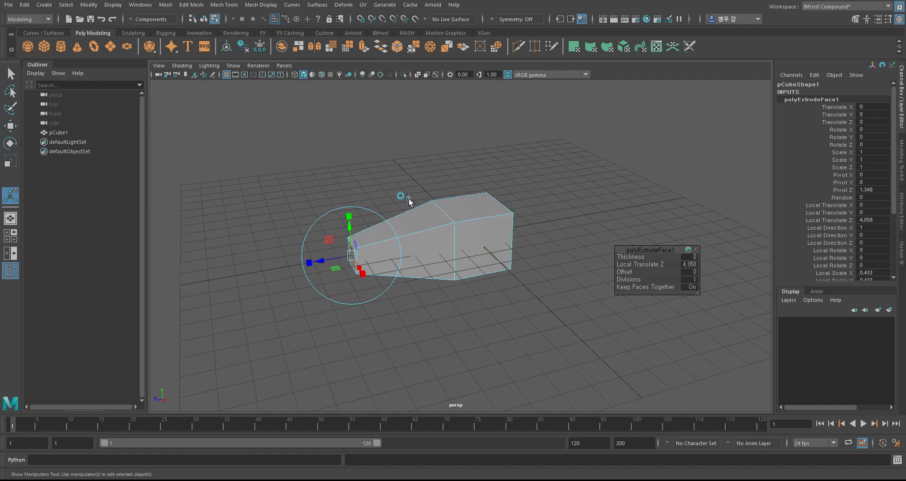
click(501, 183)
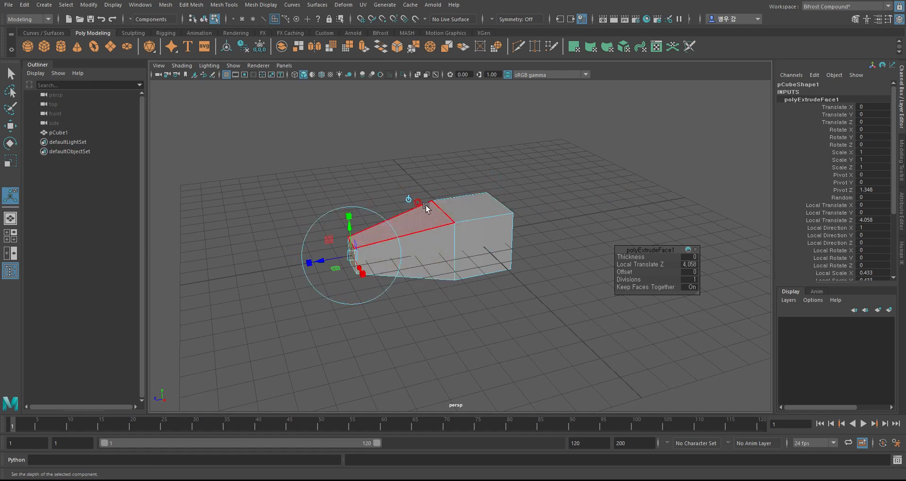
- Select the end face opposite the taper and move it outward along Z to about -2.493
alt+drag(503, 215, 545, 229)
click(505, 242)
key(w)
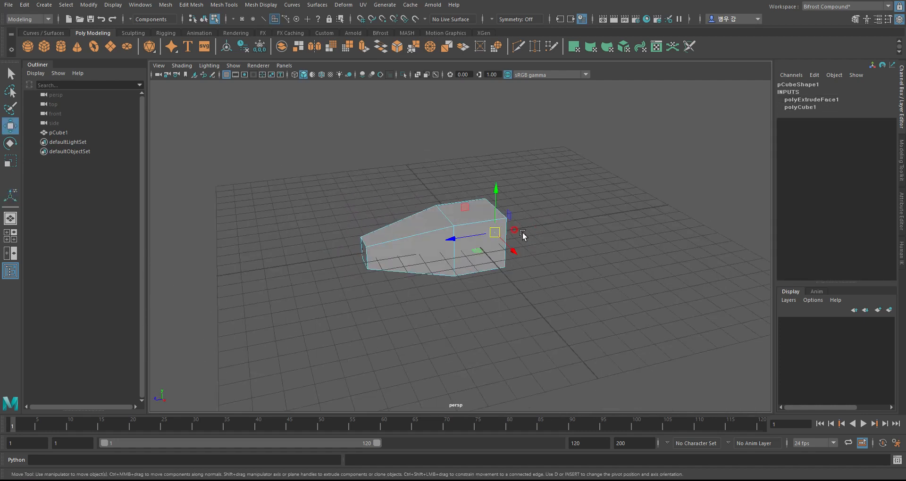
drag(465, 237, 487, 234)
- Try to extrude the upper edge of the untapered end outward
alt+middle_drag(511, 199, 428, 203)
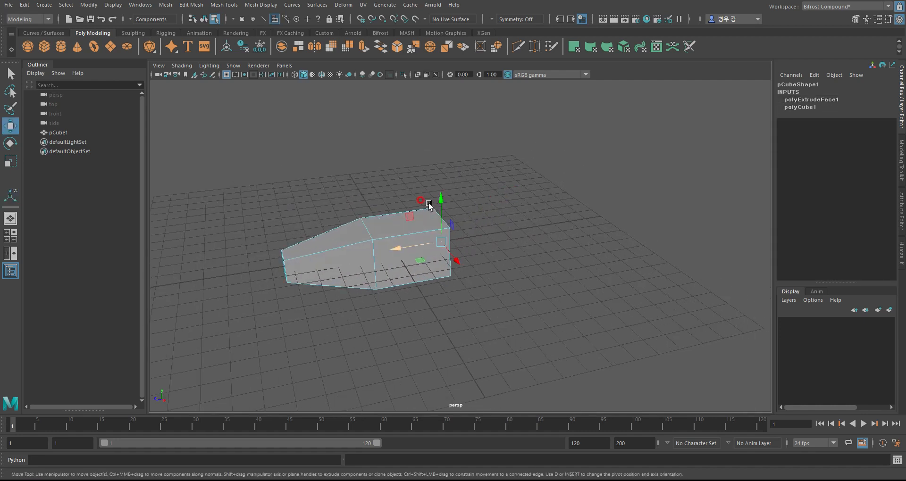
alt+drag(428, 204, 425, 221)
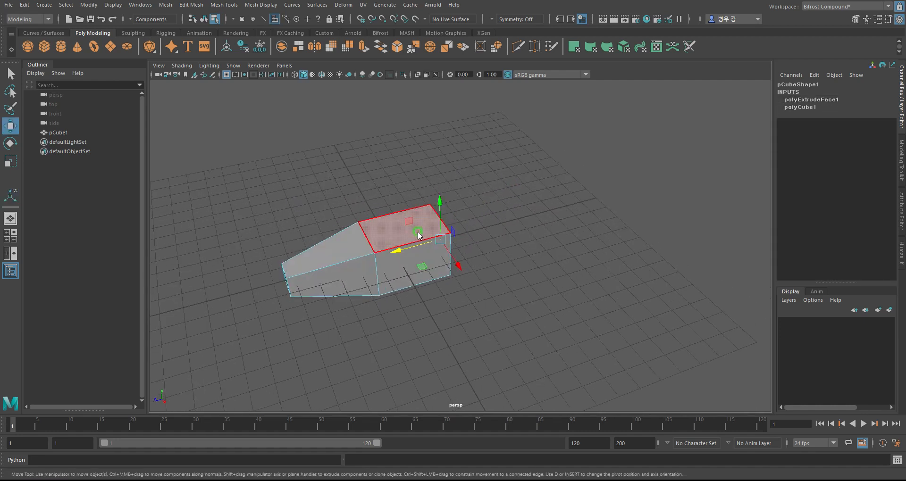
right_drag(419, 235, 437, 208)
click(437, 208)
alt+drag(460, 205, 493, 228)
click(366, 48)
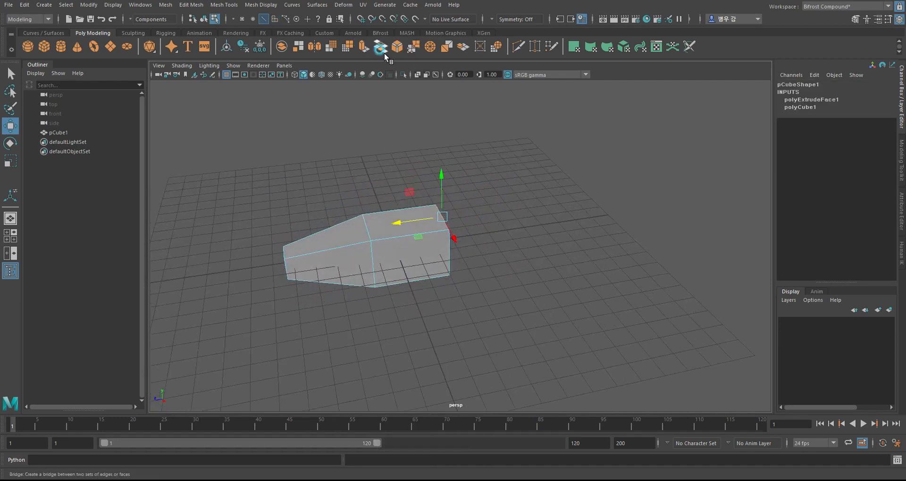
alt+right_drag(439, 213, 479, 209)
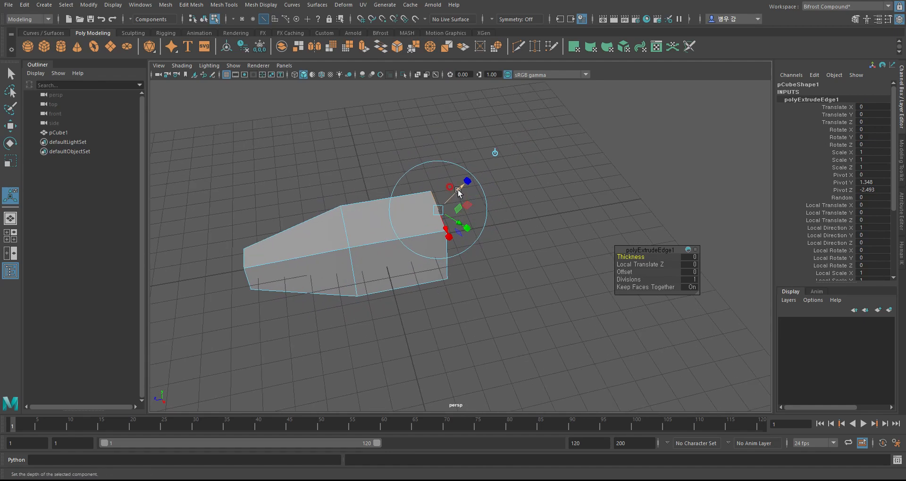
drag(458, 189, 507, 159)
mouse_move(527, 180)
alt+mouse_down()
mouse_move(535, 187)
mouse_move(462, 161)
mouse_move(377, 183)
mouse_move(490, 200)
mouse_move(532, 189)
alt+mouse_up()
key(ctrl+z)
key(ctrl+z)
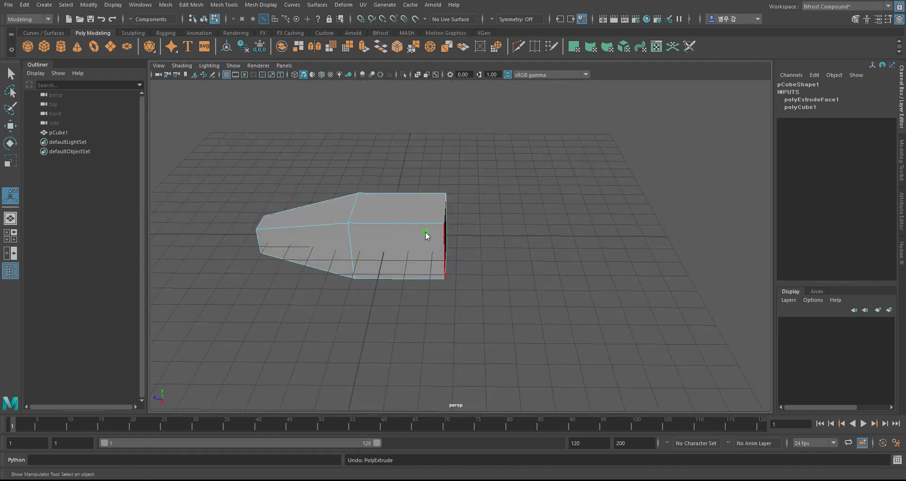
- Try to extrude an upper corner vertex of the untapered end
right_drag(427, 237, 396, 230)
mouse_move(427, 228)
alt+mouse_down()
mouse_move(496, 228)
mouse_move(505, 201)
mouse_move(495, 166)
mouse_move(360, 176)
mouse_move(324, 204)
mouse_move(292, 213)
mouse_move(328, 230)
mouse_move(514, 202)
mouse_move(457, 233)
mouse_move(411, 228)
alt+mouse_up()
click(448, 227)
key(ctrl+e)
key(ctrl+z)
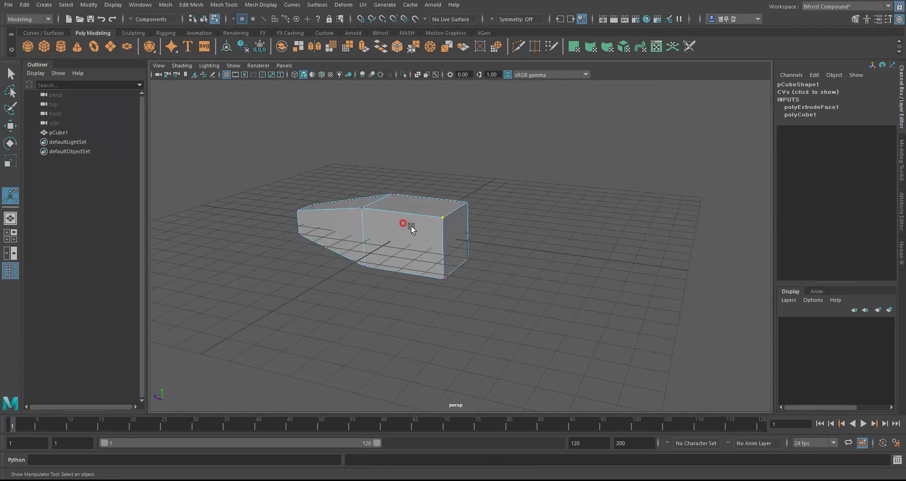
- Select the untapered end face and extrude it outward with a local Z translation of about 10.922
right_drag(456, 220, 457, 281)
click(461, 225)
alt+middle_drag(498, 183, 422, 186)
scroll(423, 186, down, 2)
mouse_move(423, 187)
alt+mouse_down()
mouse_move(455, 239)
mouse_move(406, 190)
alt+mouse_up()
key(ctrl+e)
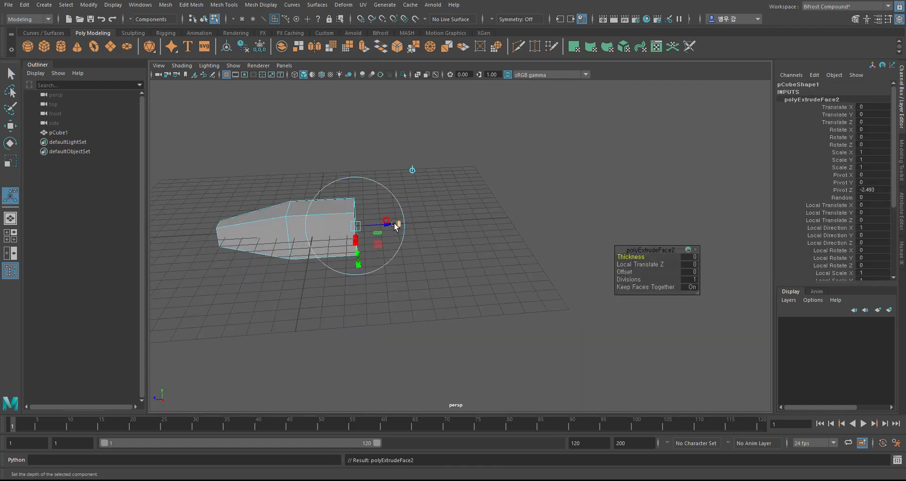
drag(394, 223, 559, 219)
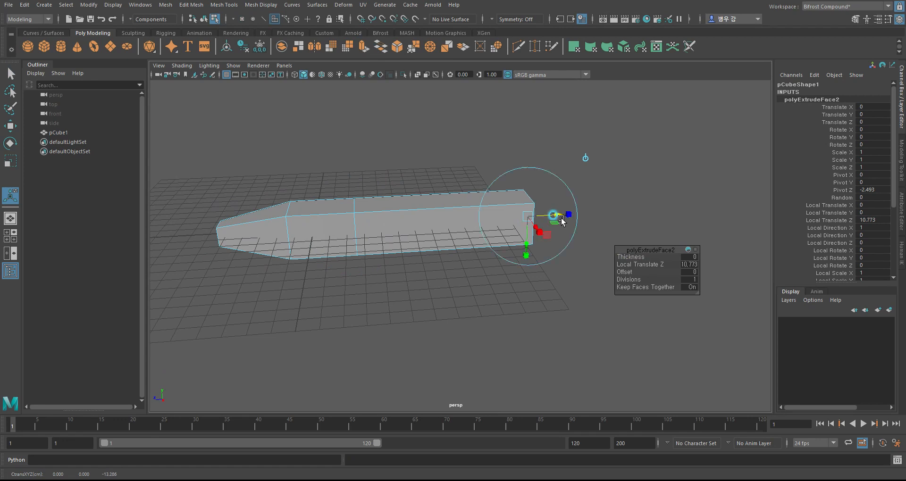
alt+drag(491, 194, 423, 241)
drag(494, 219, 497, 219)
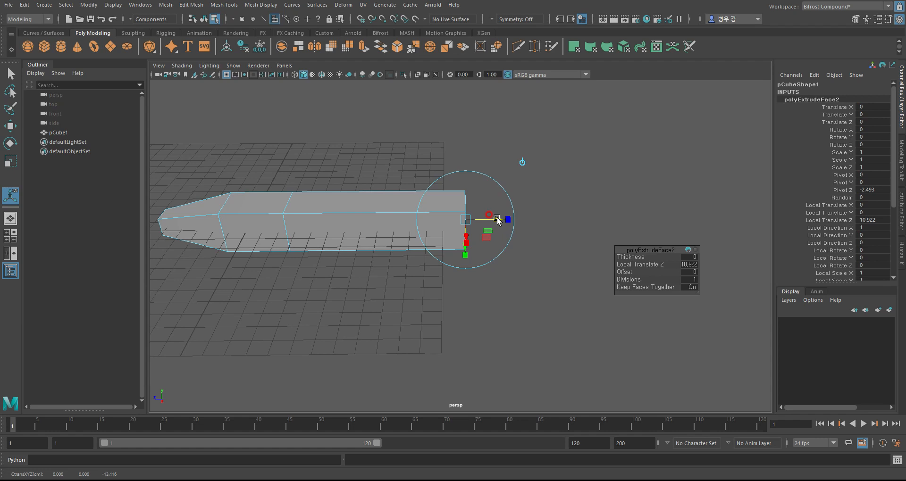
- Extrude the untapered end face outward in two more sections, giving the last one a local Z translation of about 6.537
alt+drag(497, 217, 487, 204)
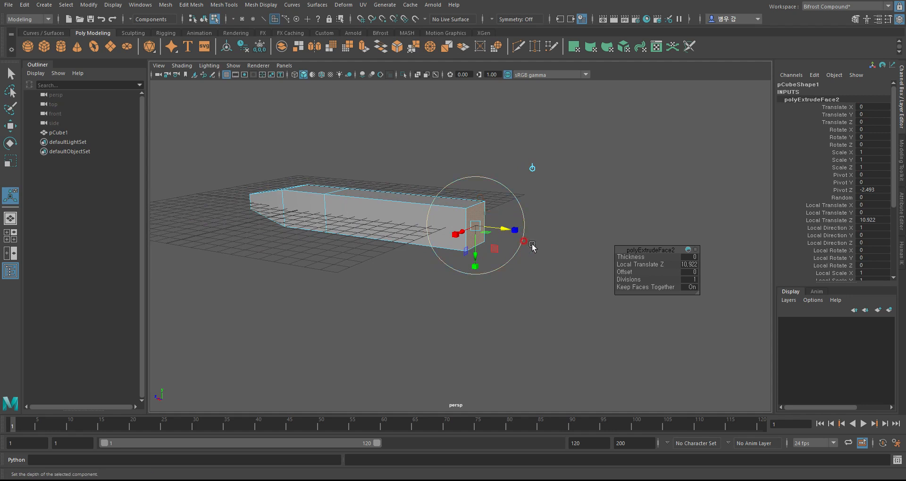
key(ctrl+e)
alt+drag(445, 250, 415, 220)
key(ctrl+e)
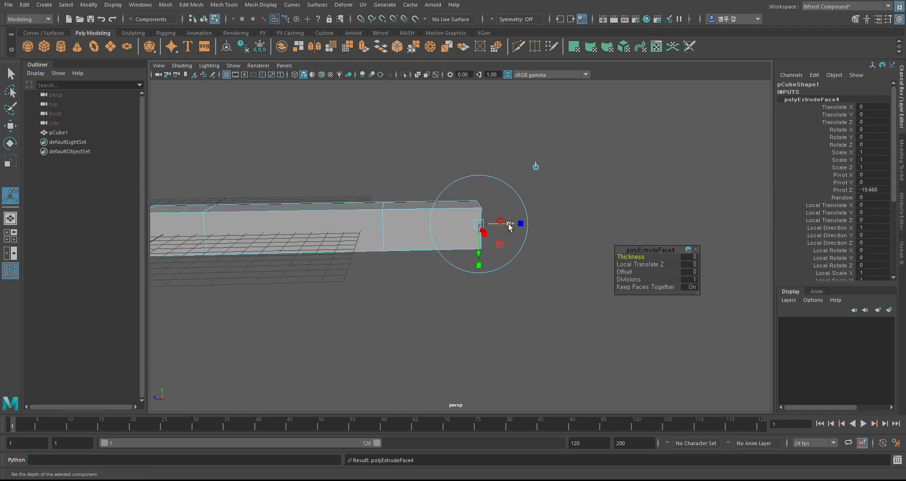
drag(508, 222, 327, 241)
alt+middle_drag(327, 241, 417, 234)
scroll(426, 233, down, 2)
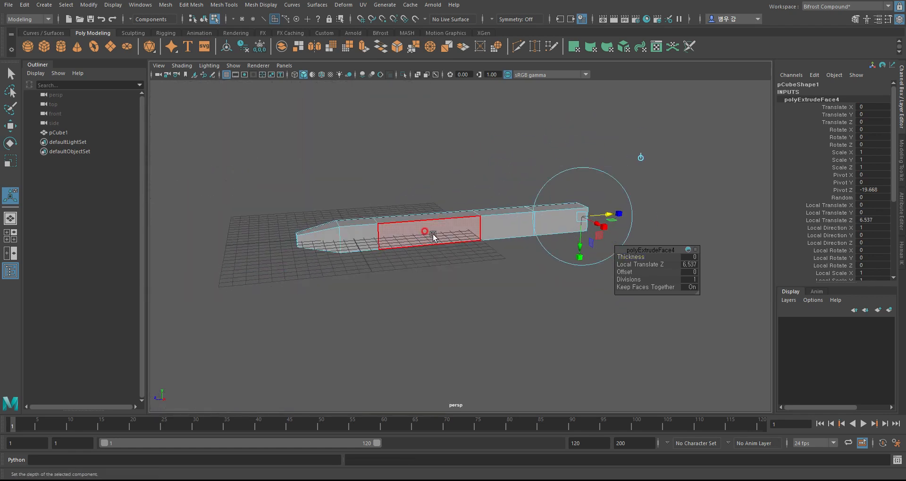
- Select the long middle section's two opposite side faces, extrude them in place and scale the new faces down in height
click(420, 240)
alt+drag(415, 236, 457, 244)
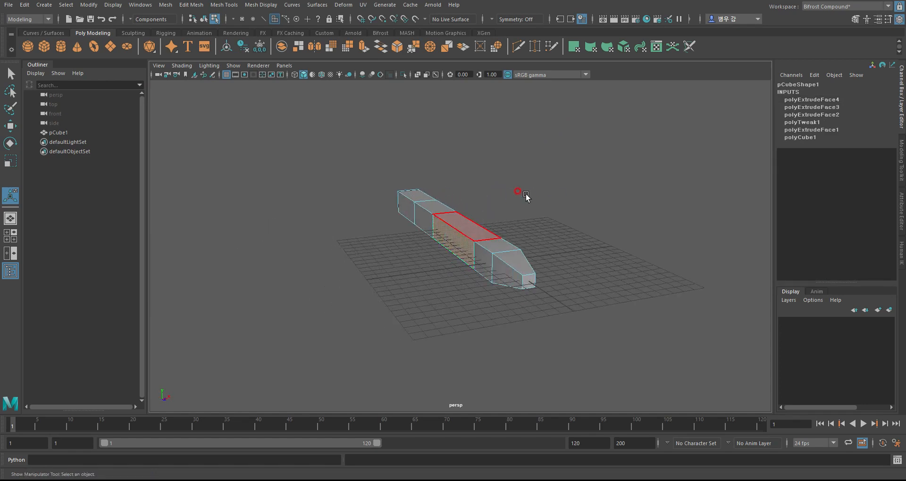
alt+drag(522, 192, 548, 188)
key(ctrl+e)
alt+drag(518, 226, 542, 293)
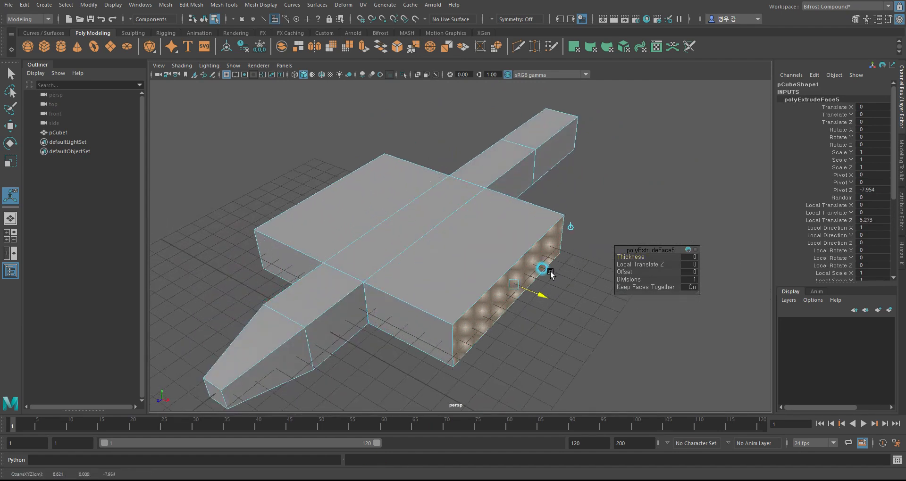
key(ctrl+z)
alt+drag(480, 244, 518, 242)
drag(495, 245, 460, 242)
click(513, 243)
scroll(453, 238, up, 4)
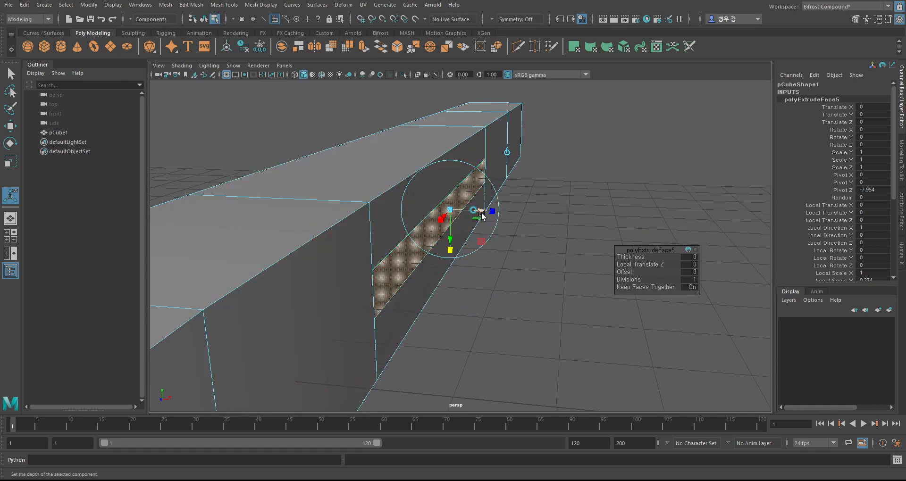
- Offset the narrowed side faces outward with a local Z translation of about 0.026
drag(484, 214, 407, 264)
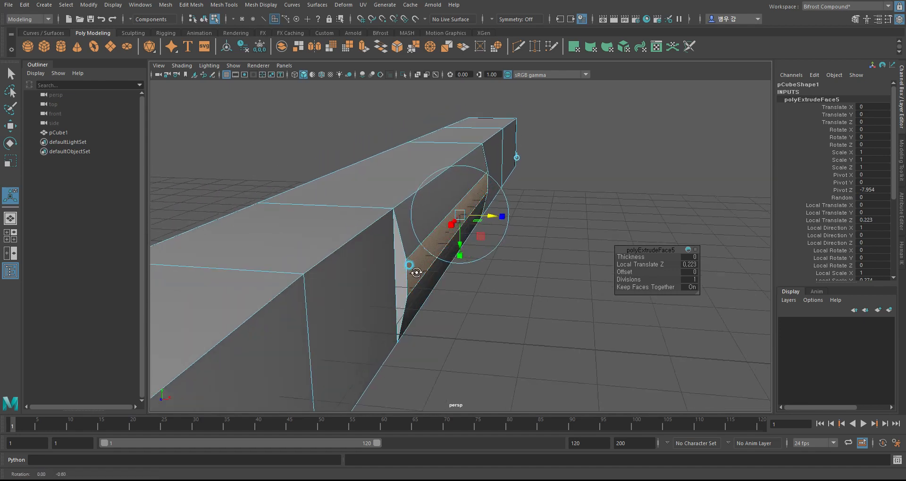
key(ctrl+z)
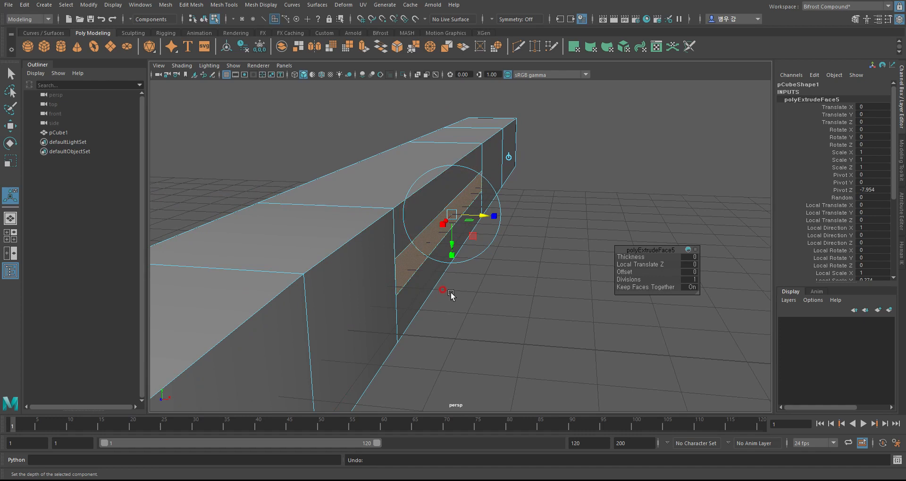
drag(483, 215, 484, 217)
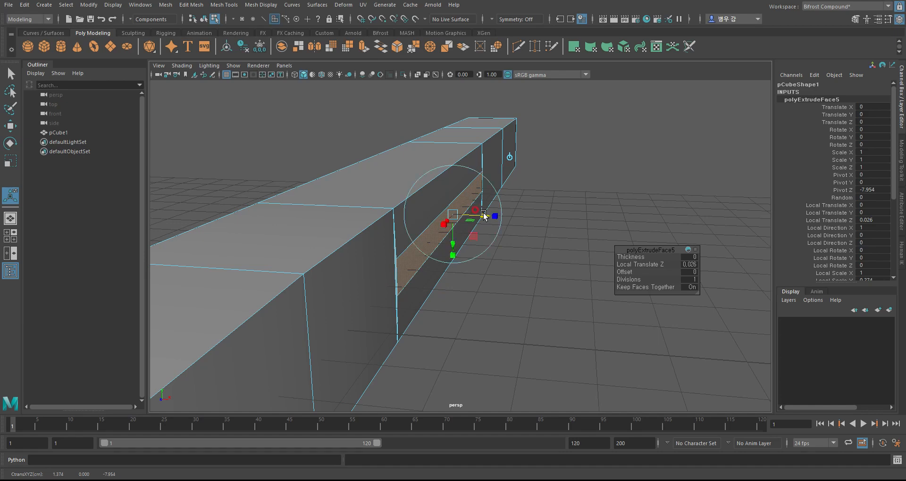
- Extrude the narrowed side faces into swept wings with local Z translation 7.709, local X translation -5.05 and local X scale 0.615
alt+drag(474, 197, 396, 250)
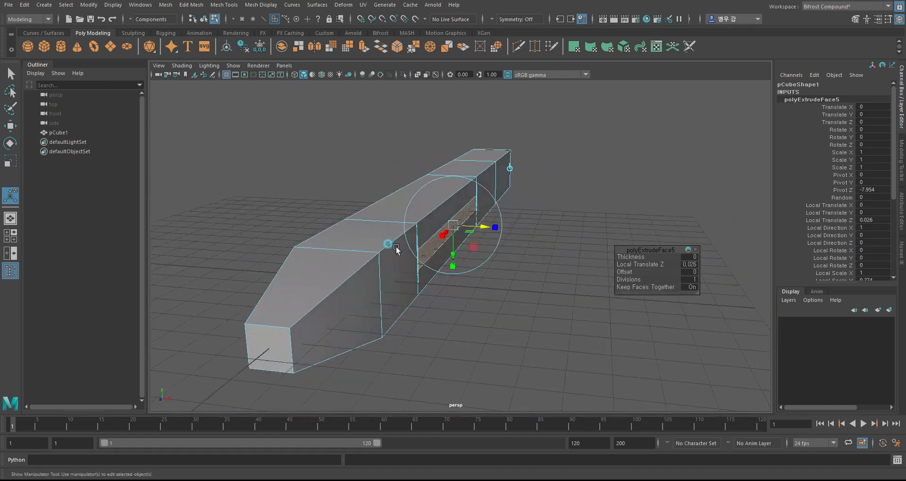
alt+drag(379, 197, 402, 206)
key(ctrl+e)
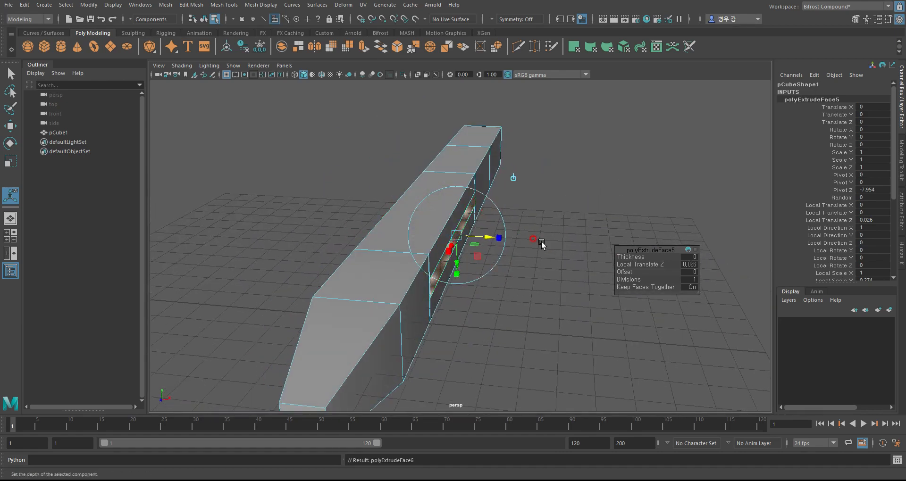
drag(489, 239, 671, 248)
alt+right_drag(549, 260, 484, 256)
alt+drag(543, 261, 496, 239)
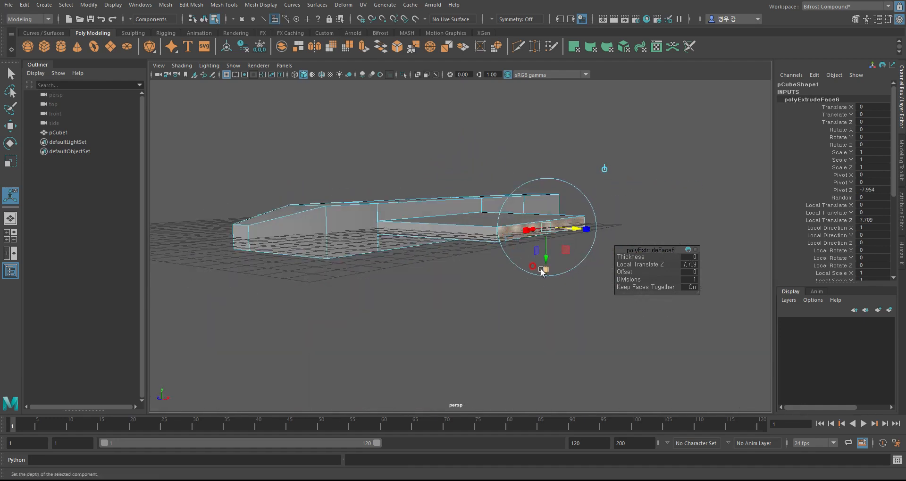
key(ctrl+z)
drag(577, 245, 496, 230)
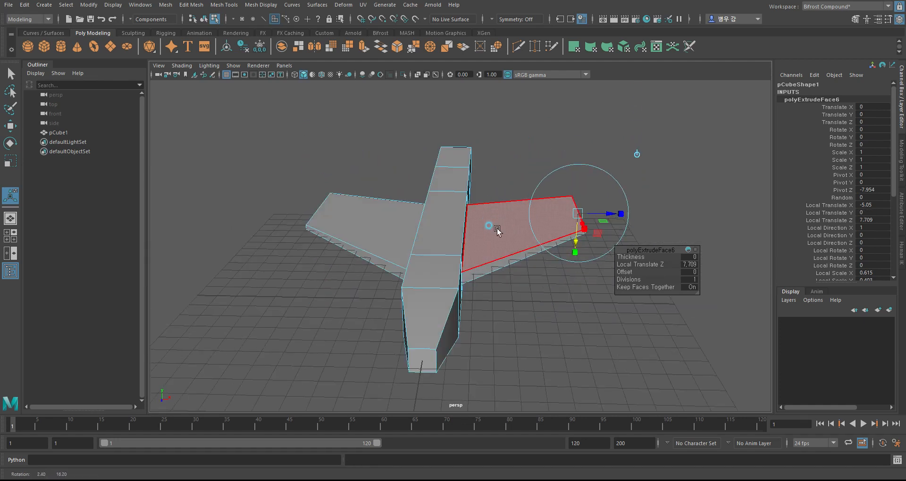
- Move the in-view extrude settings clear of the wing, and raise both wing tips about 0.535 along world Y
drag(644, 251, 736, 117)
click(700, 124)
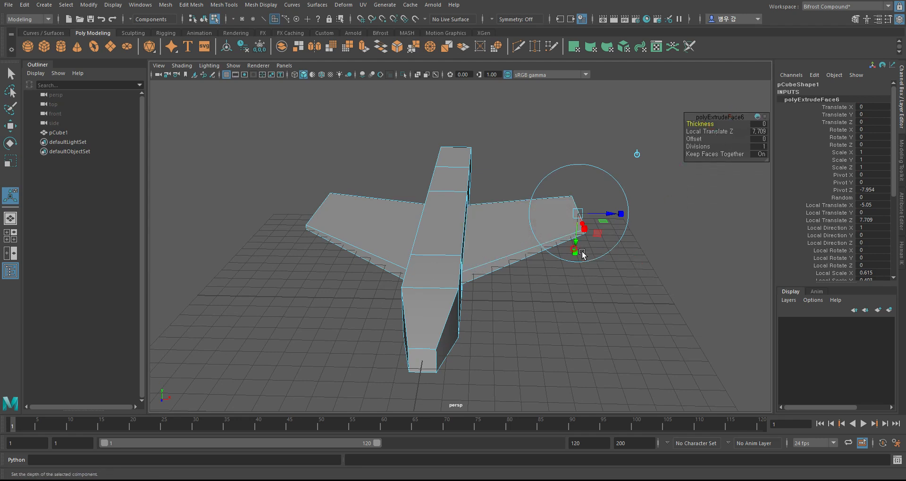
alt+drag(514, 275, 514, 258)
drag(574, 251, 573, 227)
key(ctrl+z)
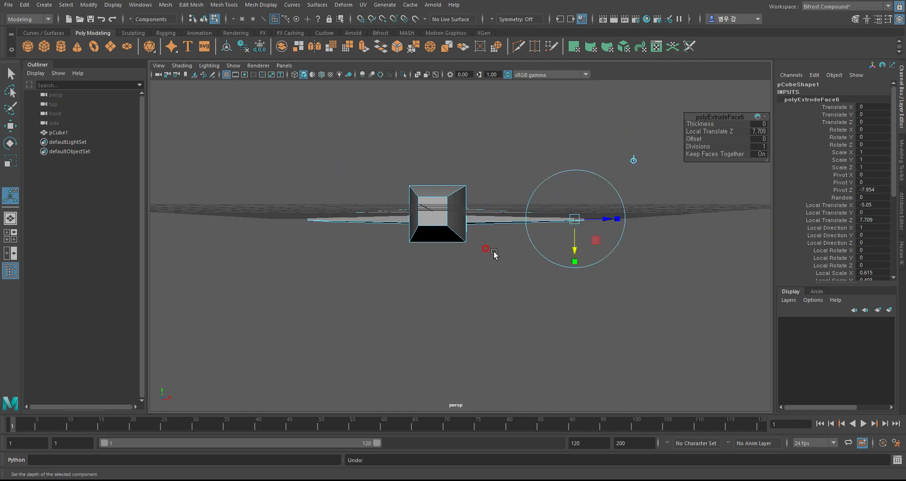
alt+drag(492, 253, 471, 271)
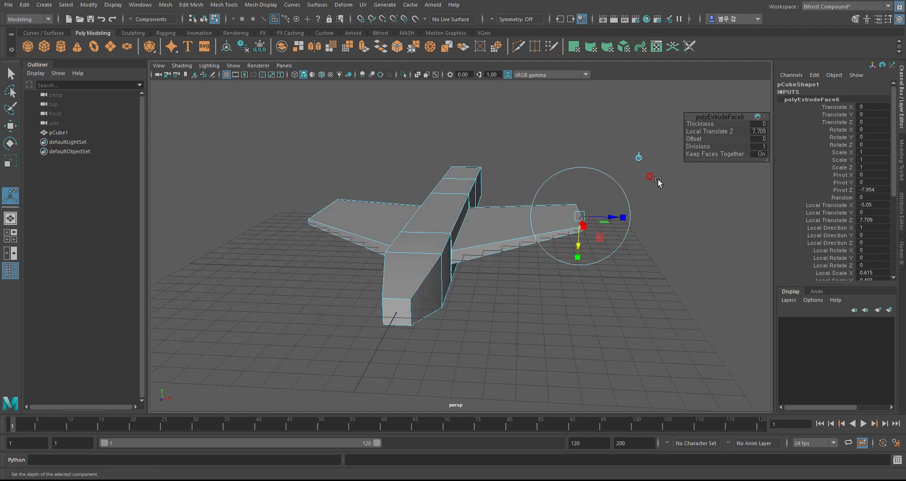
click(638, 155)
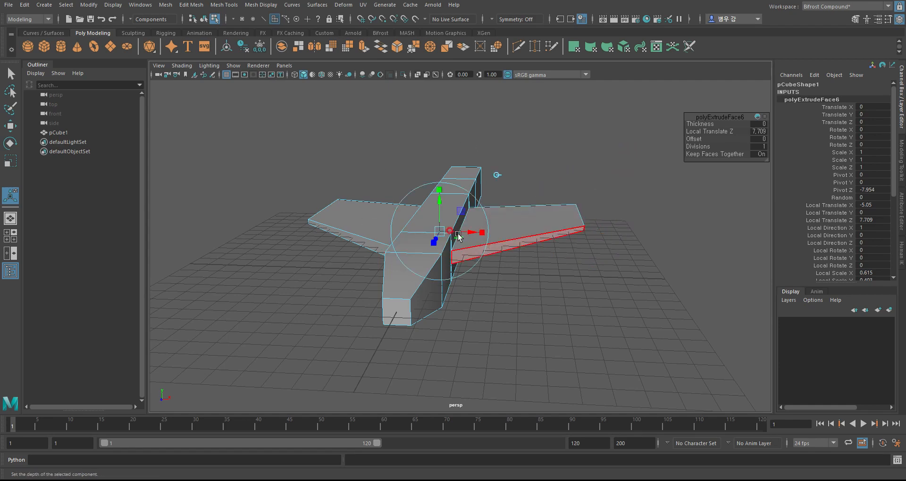
alt+drag(501, 208, 482, 248)
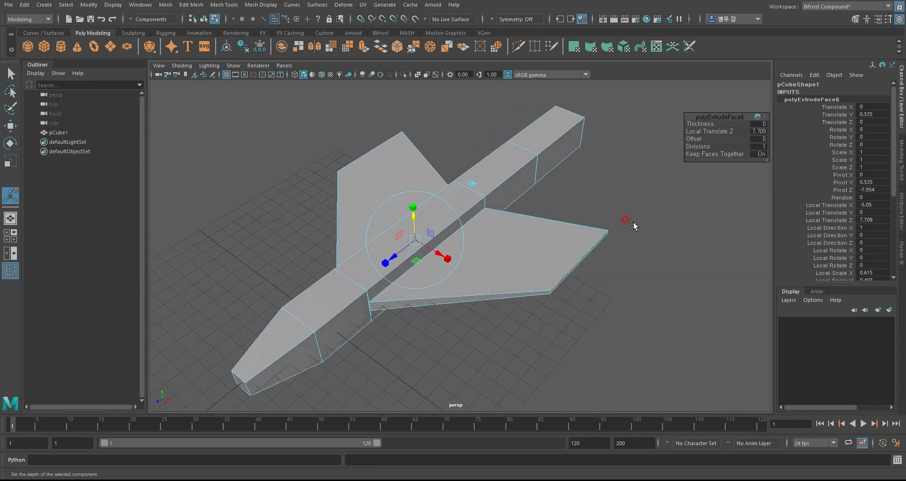
click(644, 209)
- Select the rear end face of the fuselage, extrude it in place and shrink it to a local scale of 0.7
alt+drag(644, 209, 511, 206)
click(455, 243)
alt+drag(433, 166, 453, 200)
key(ctrl+e)
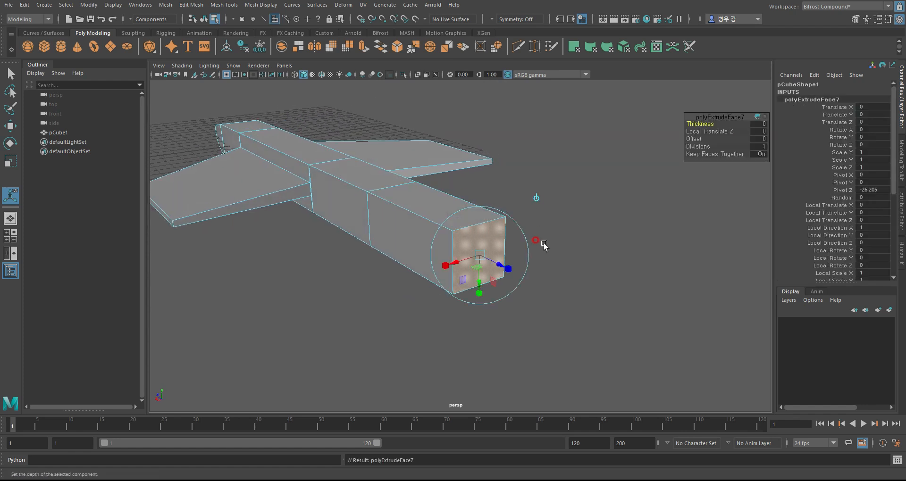
click(479, 295)
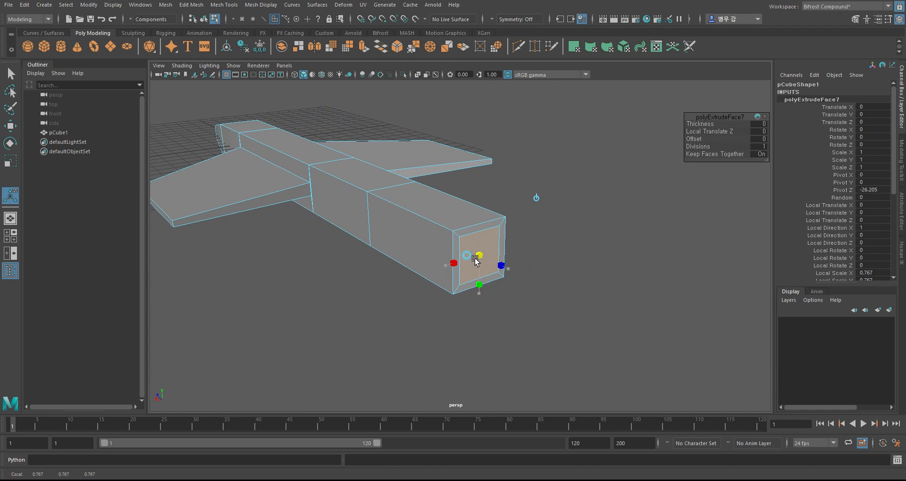
alt+right_drag(465, 263, 489, 257)
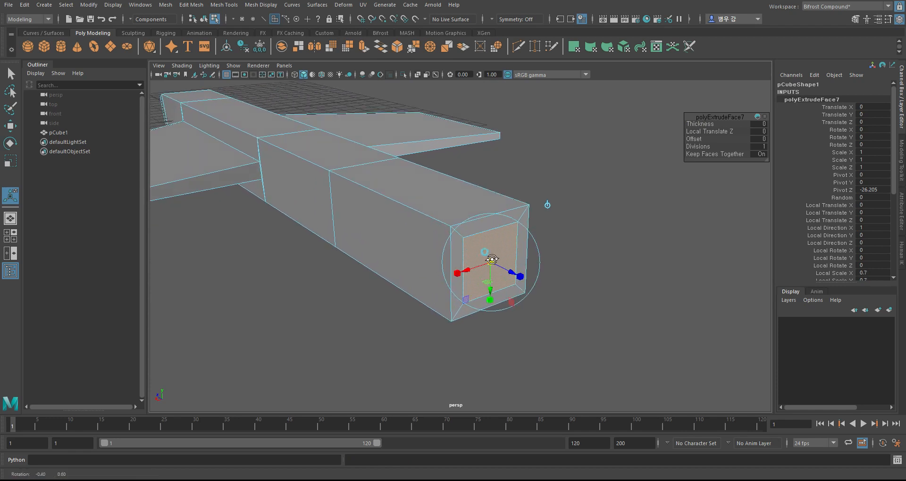
alt+middle_drag(489, 256, 493, 266)
- Extrude the inset rear face inward to hollow out an exhaust opening
key(ctrl+e)
drag(516, 283, 484, 265)
click(607, 222)
- Extrude the rearmost section's side faces, scaling to 0.835 in local X, flattening their height, and offsetting about -0.281 in local X and 0.04 in local Z
alt+drag(607, 222, 466, 248)
click(397, 218)
alt+drag(399, 221, 514, 189)
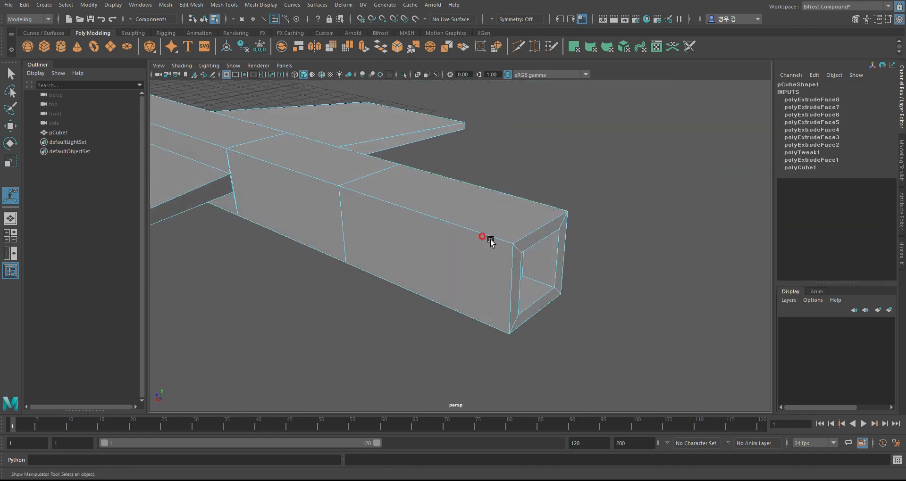
shift+click(465, 250)
alt+drag(434, 214, 596, 232)
key(ctrl+e)
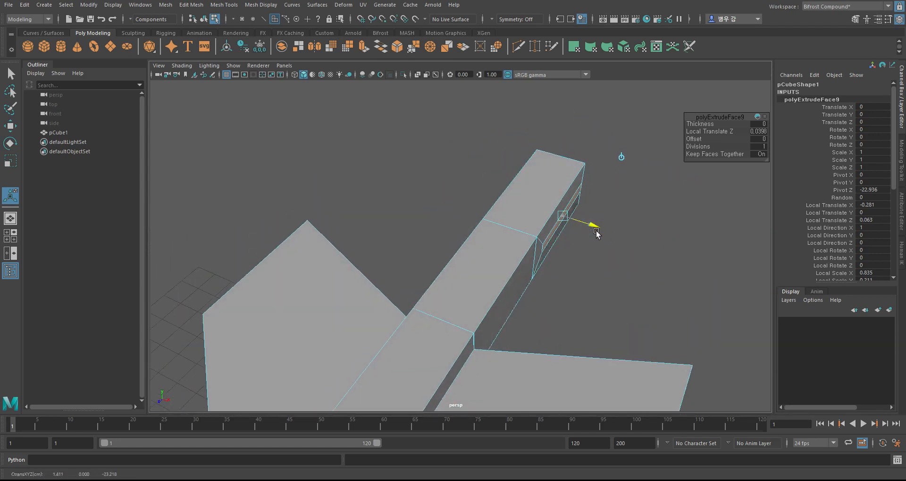
key(ctrl+z)
- Extrude the narrowed tail side faces into horizontal stabilizers with local Z translation 3.613 and local X scale 0.544
alt+drag(542, 234, 502, 223)
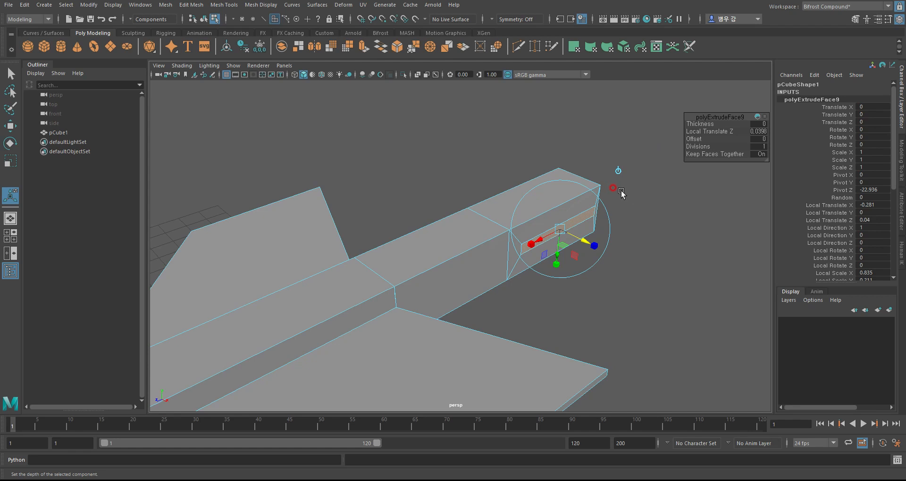
alt+drag(523, 233, 633, 258)
drag(576, 277, 586, 266)
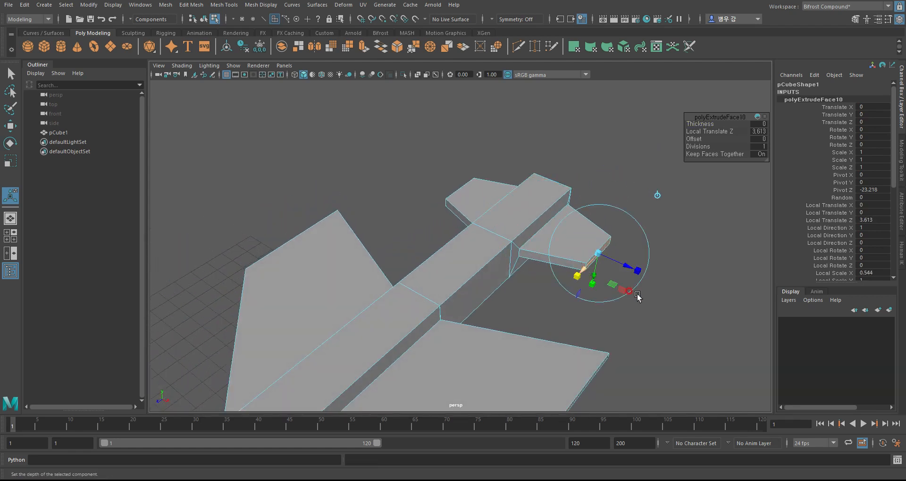
- Extrude the top face of the rearmost section, narrow it to a local X scale of 0.573 and raise it slightly
alt+drag(637, 296, 467, 237)
click(471, 241)
alt+drag(536, 217, 595, 212)
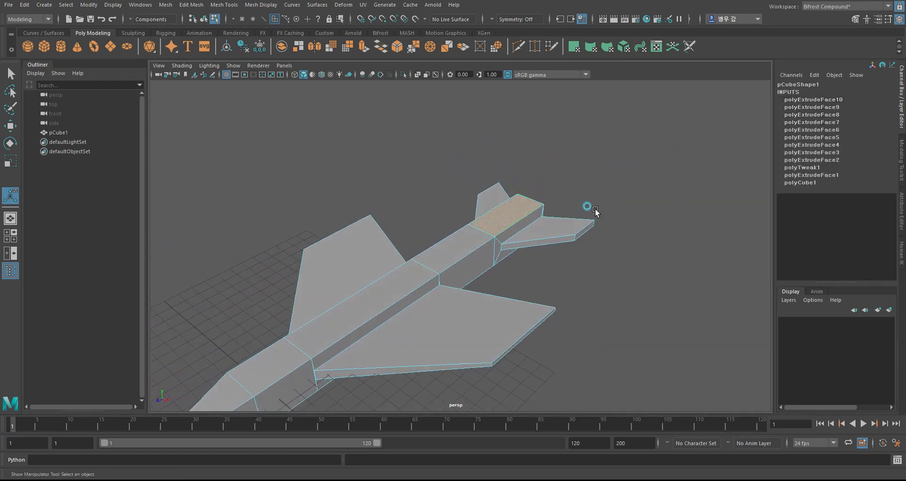
alt+right_drag(595, 212, 585, 220)
key(ctrl+e)
alt+drag(550, 224, 562, 210)
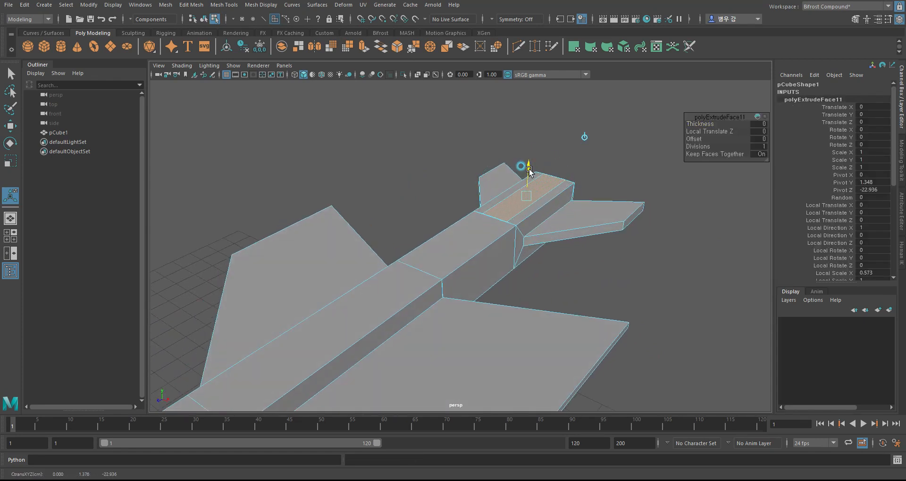
alt+drag(532, 169, 509, 204)
- Extrude the raised top face into a swept, tapered tail fin with local Z translation about 5.168, Y translation 2.935 and X scale 0.292
key(ctrl+e)
alt+middle_drag(572, 170, 514, 217)
alt+drag(514, 216, 540, 224)
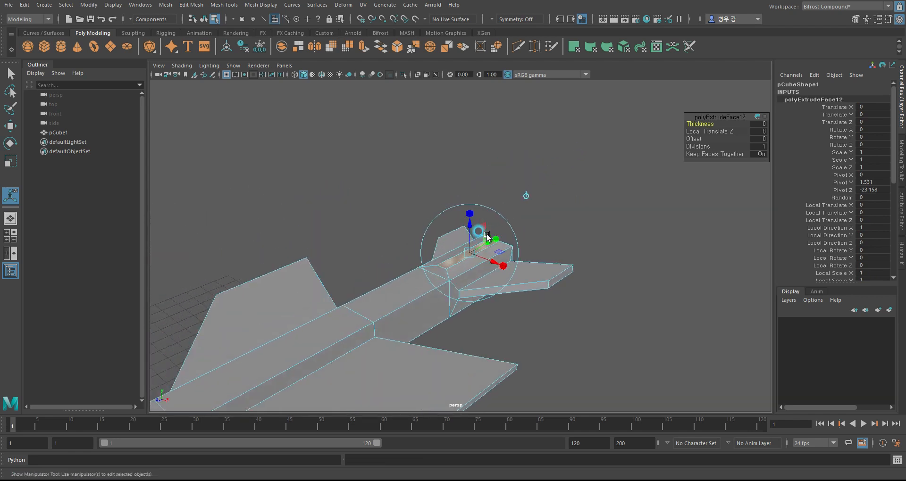
drag(470, 227, 473, 146)
alt+drag(523, 181, 513, 195)
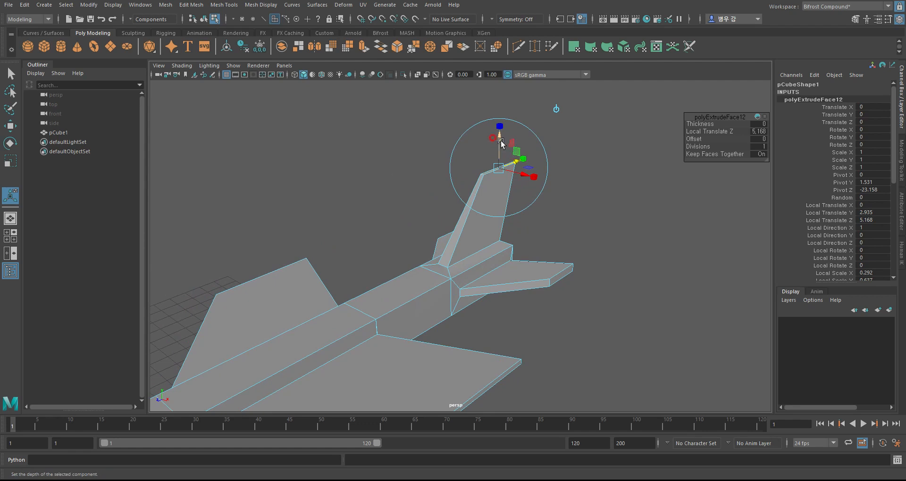
drag(501, 143, 399, 253)
click(433, 196)
mouse_move(432, 196)
alt+mouse_down()
mouse_move(429, 225)
mouse_move(336, 202)
mouse_move(378, 221)
mouse_move(423, 209)
alt+mouse_up()
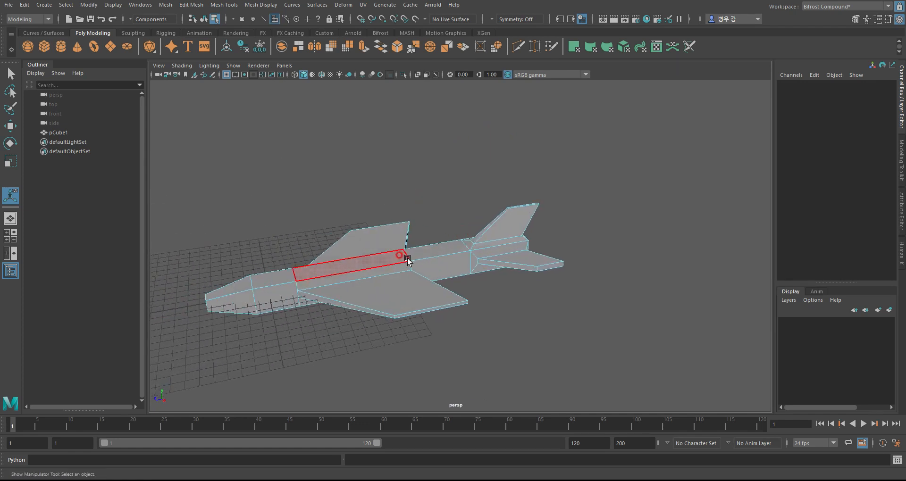
- Return to object selection and move the whole airplane to Translate Y 6.939 and Translate Z 12.044
key(F8)
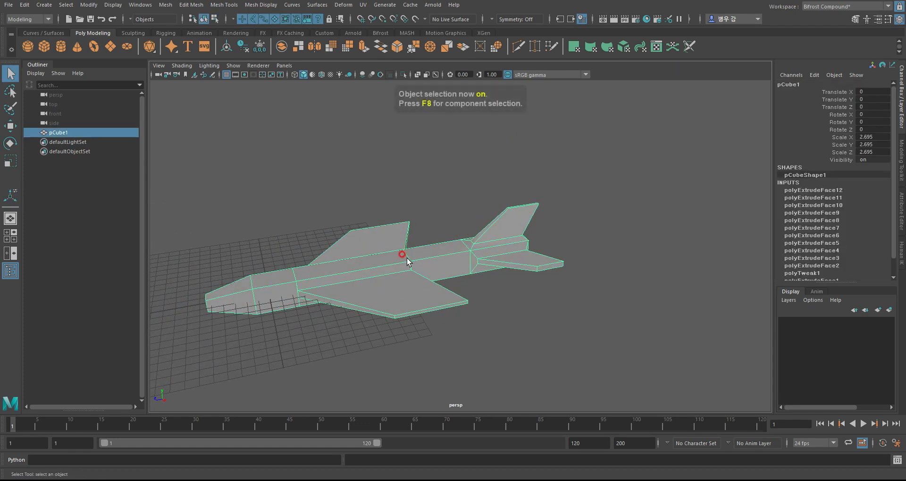
alt+drag(383, 281, 403, 263)
mouse_move(401, 229)
right_down()
mouse_move(402, 267)
mouse_move(416, 219)
mouse_move(401, 231)
right_up()
alt+drag(400, 233, 368, 248)
alt+middle_drag(368, 247, 335, 255)
alt+drag(335, 256, 349, 234)
key(w)
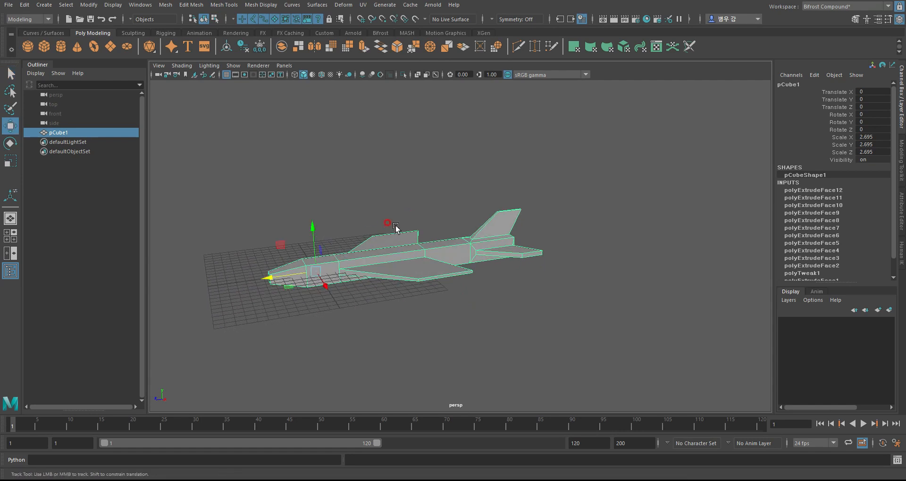
alt+middle_drag(395, 226, 442, 221)
drag(362, 230, 365, 170)
drag(318, 215, 206, 224)
alt+right_drag(410, 250, 350, 269)
alt+drag(347, 257, 323, 257)
alt+right_drag(370, 252, 407, 252)
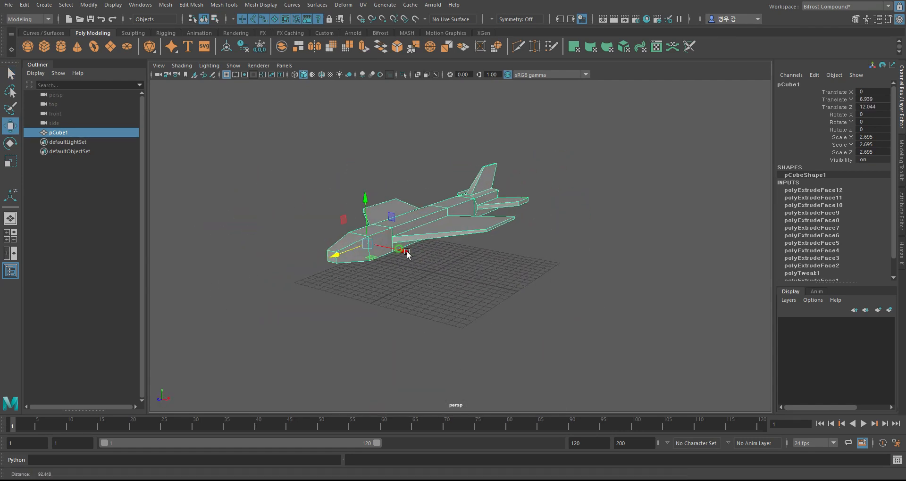
- Compare the airplane's unsmoothed and smooth mesh displays, leaving the smooth preview on
alt+drag(407, 253, 447, 261)
key(3)
key(1)
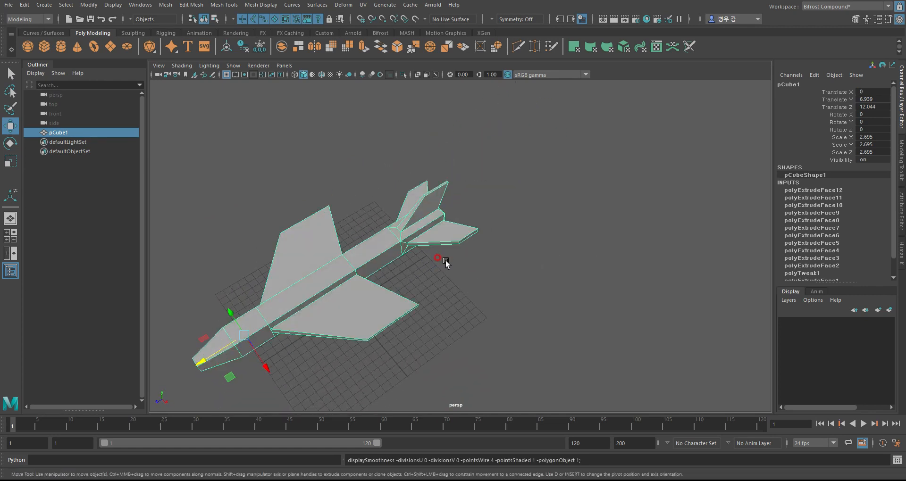
key(3)
- Select the tip vertices of both main wings and scale them outward to lengthen the wings, returning to object selection
right_drag(360, 285, 338, 283)
alt+drag(341, 278, 519, 309)
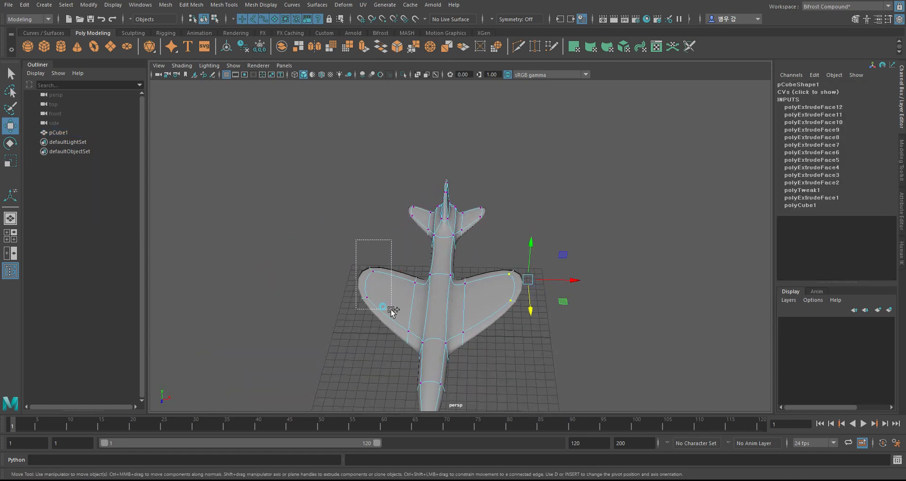
shift+drag(391, 311, 392, 311)
key(r)
mouse_move(481, 281)
mouse_down()
mouse_move(575, 299)
mouse_move(487, 285)
mouse_up()
key(F8)
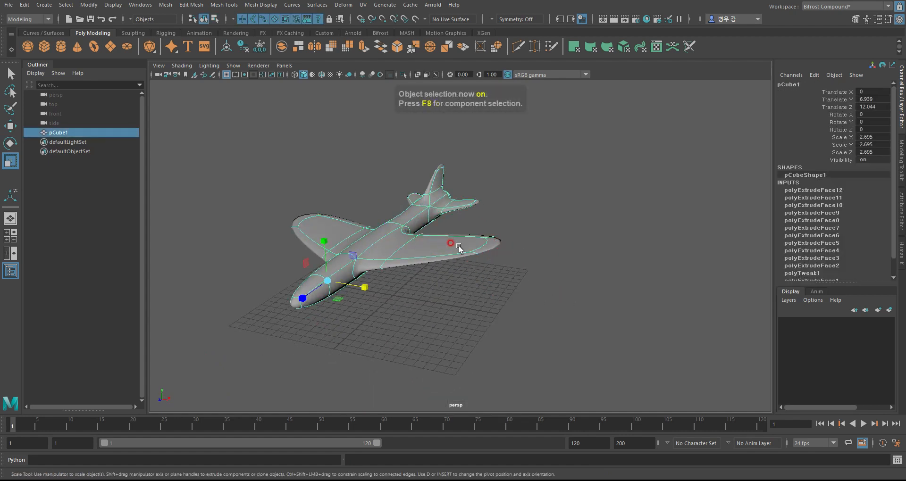
- Turn off the smooth preview and extrude the end faces of both main wings slightly outward
alt+drag(459, 249, 405, 263)
key(1)
alt+drag(464, 274, 464, 263)
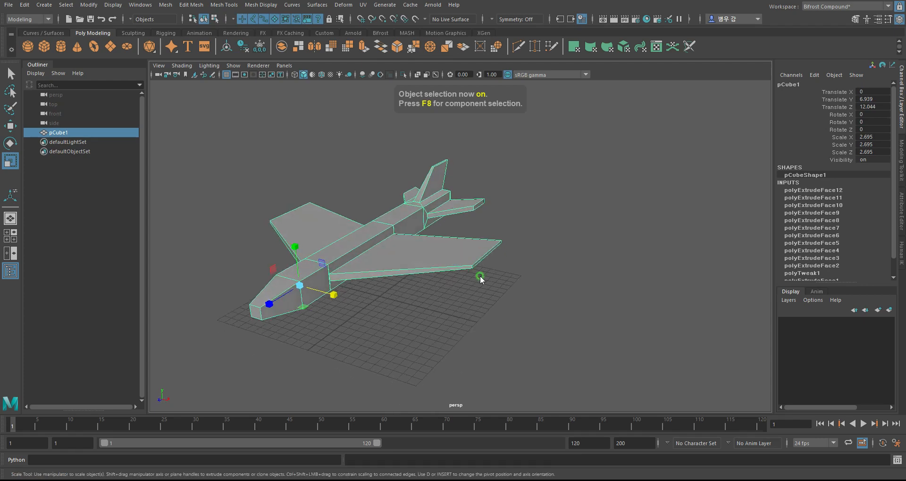
key(F11)
click(483, 262)
alt+drag(377, 255, 496, 246)
shift+click(495, 268)
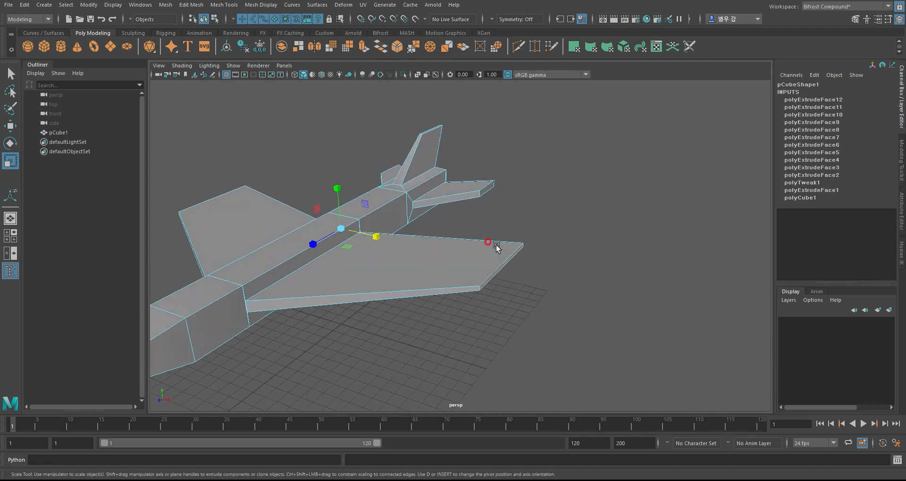
click(363, 47)
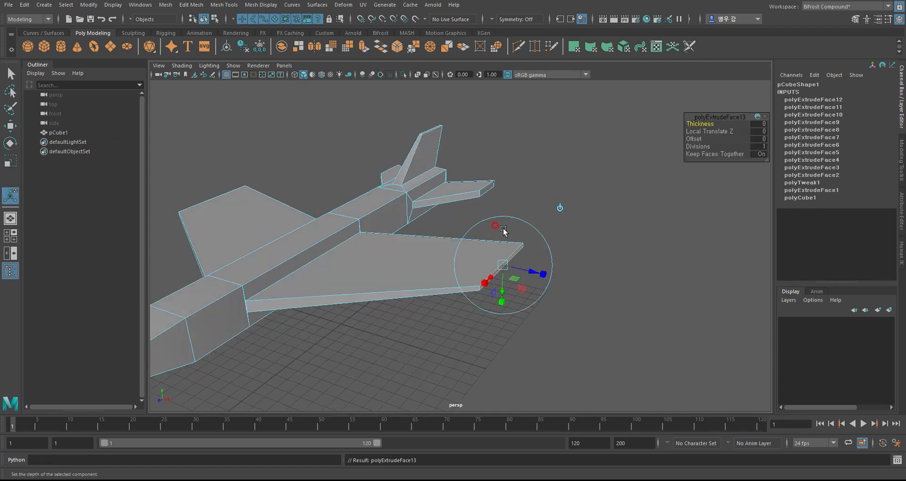
drag(534, 274, 536, 275)
- Return to object selection and examine the airplane's wing tips and exhaust in the smooth preview
click(542, 188)
alt+drag(542, 187, 489, 264)
key(F8)
key(3)
click(448, 258)
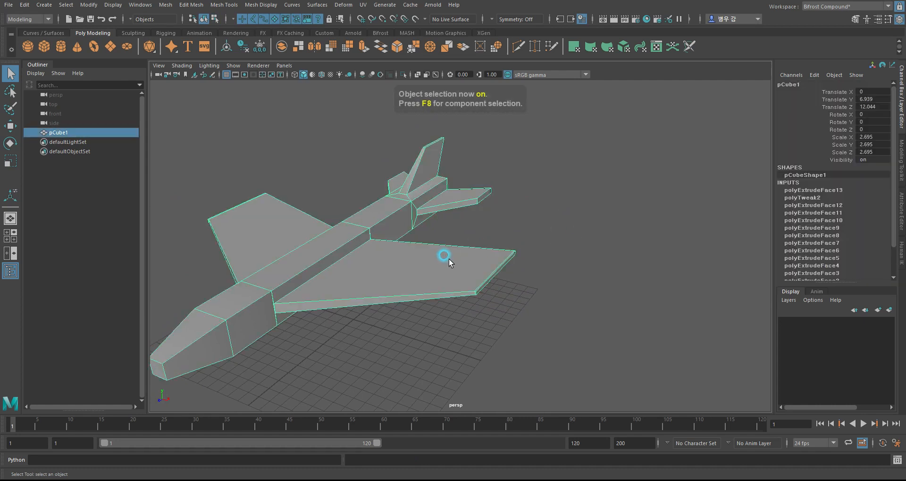
click(619, 210)
alt+drag(618, 209, 498, 242)
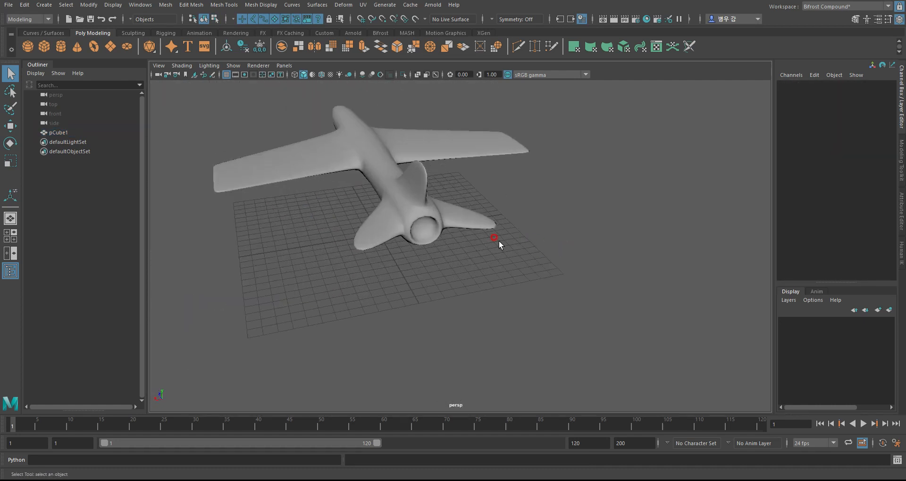
- Show the airplane unsmoothed again and enter component selection around the tail wings
click(433, 229)
alt+right_drag(433, 228, 506, 227)
key(1)
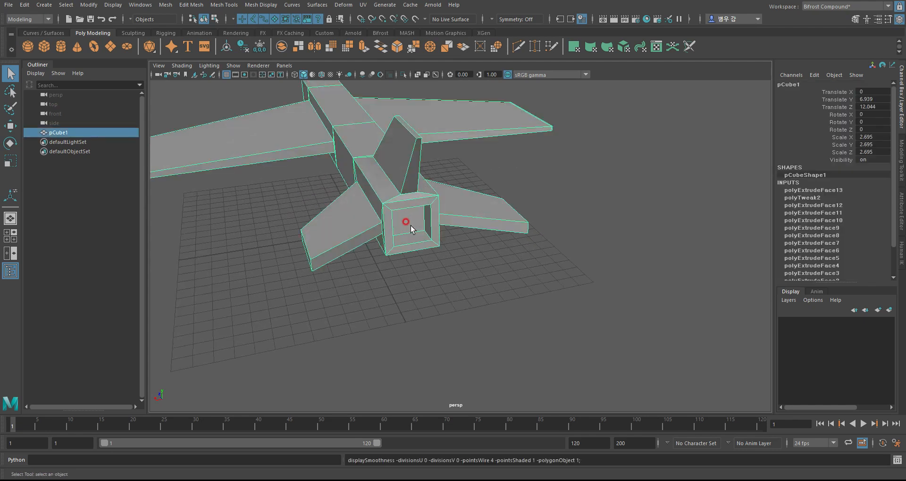
alt+drag(410, 225, 351, 223)
right_drag(351, 223, 345, 254)
click(333, 259)
alt+drag(491, 211, 503, 250)
- Bevel the outer tip edges of the tail wings and tail fin with a fraction of 0.5
right_drag(495, 242, 485, 219)
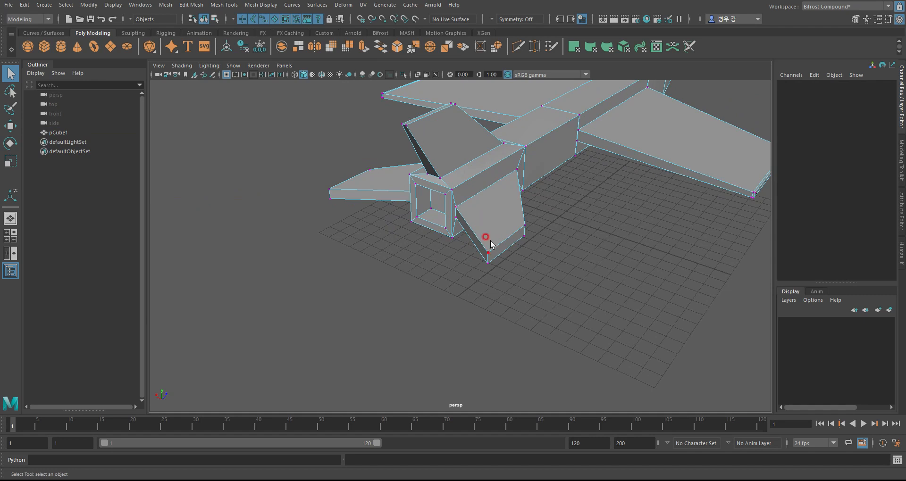
alt+drag(490, 240, 500, 228)
right_drag(500, 227, 501, 203)
alt+drag(501, 203, 537, 260)
alt+drag(535, 234, 539, 278)
ctrl+drag(498, 145, 499, 247)
shift+drag(303, 236, 309, 265)
ctrl+drag(371, 283, 347, 111)
alt+drag(330, 264, 365, 185)
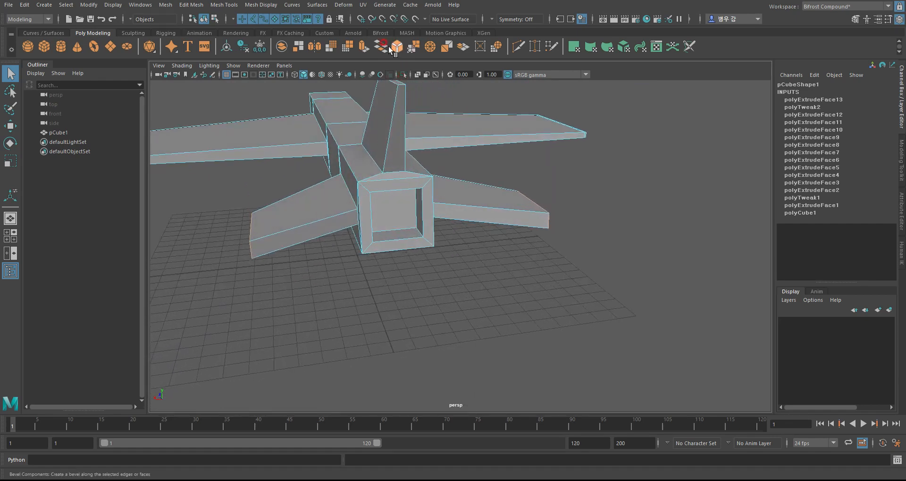
click(191, 5)
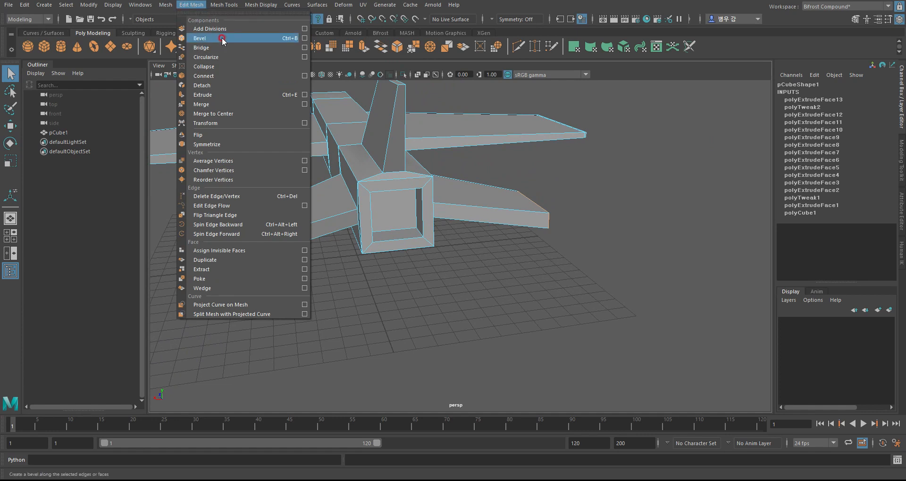
click(221, 38)
- Inspect the beveled tail wings and fin in the smooth preview from several angles
alt+drag(349, 194, 280, 200)
key(3)
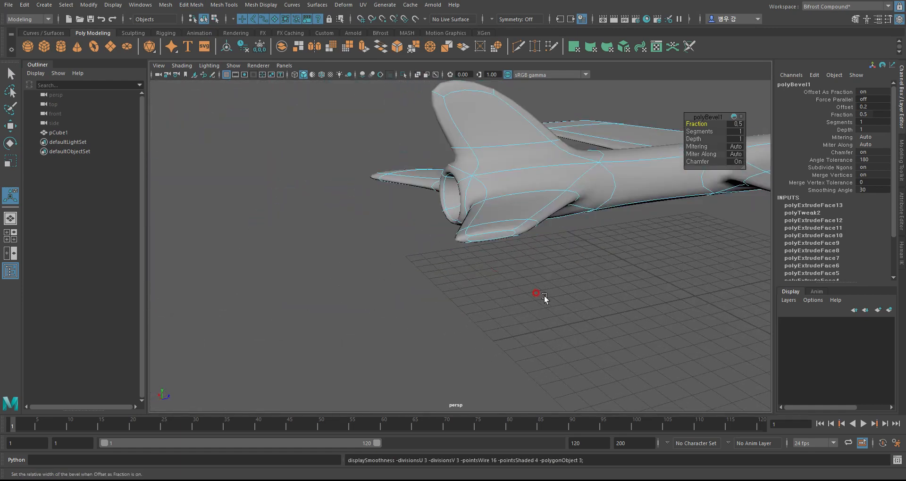
alt+drag(554, 267, 641, 297)
click(640, 298)
alt+drag(598, 277, 479, 210)
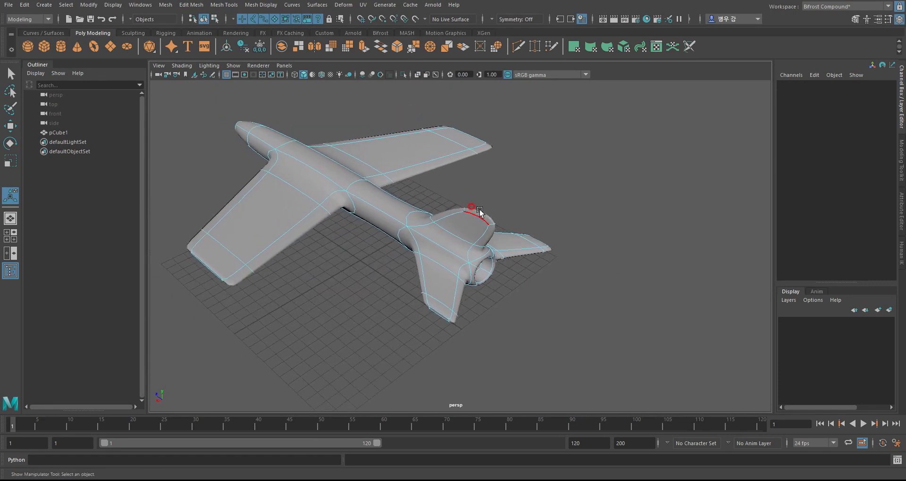
- Turn off the smooth preview, return to object selection and select the whole airplane
key(1)
scroll(431, 236, up, 5)
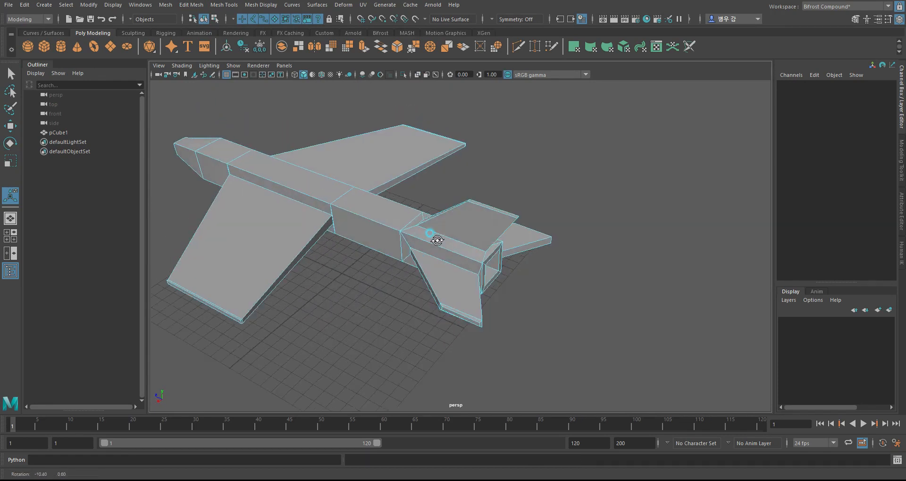
key(q)
key(F8)
key(F8)
click(654, 202)
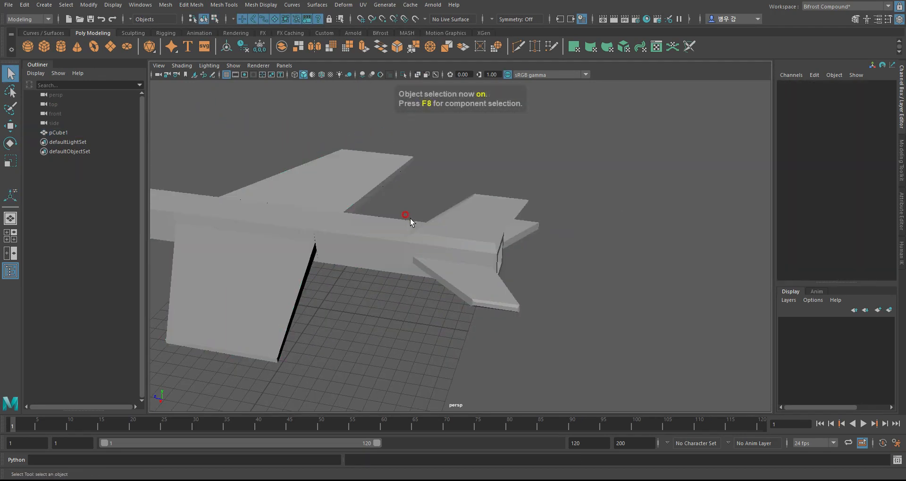
click(404, 215)
- Review the airplane's list of construction inputs and delete its construction history
alt+drag(384, 230, 456, 286)
drag(887, 168, 893, 218)
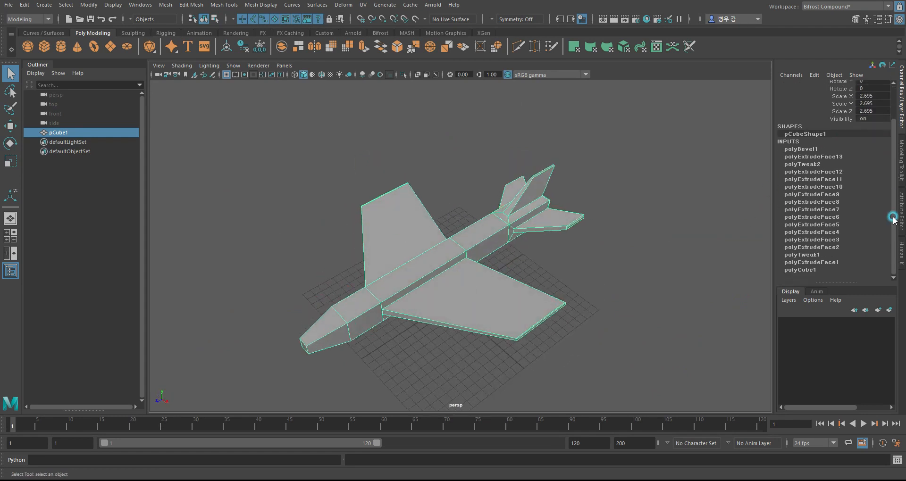
click(808, 272)
click(483, 284)
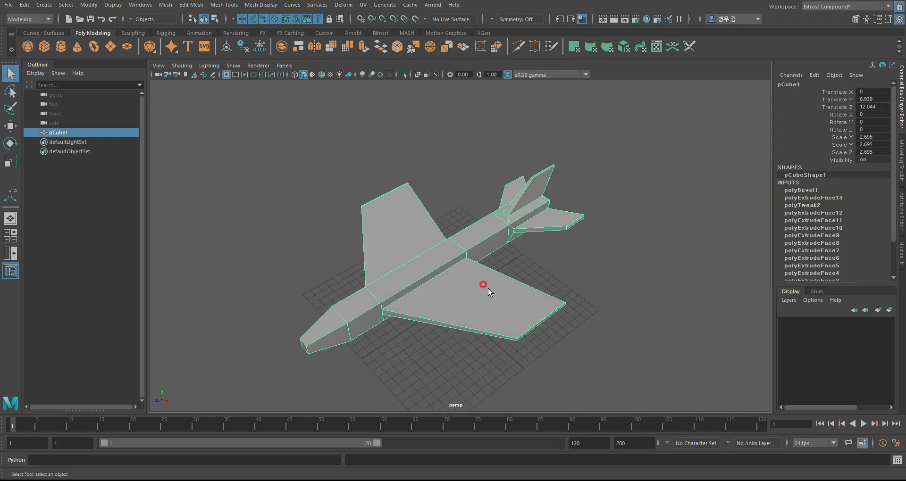
click(24, 5)
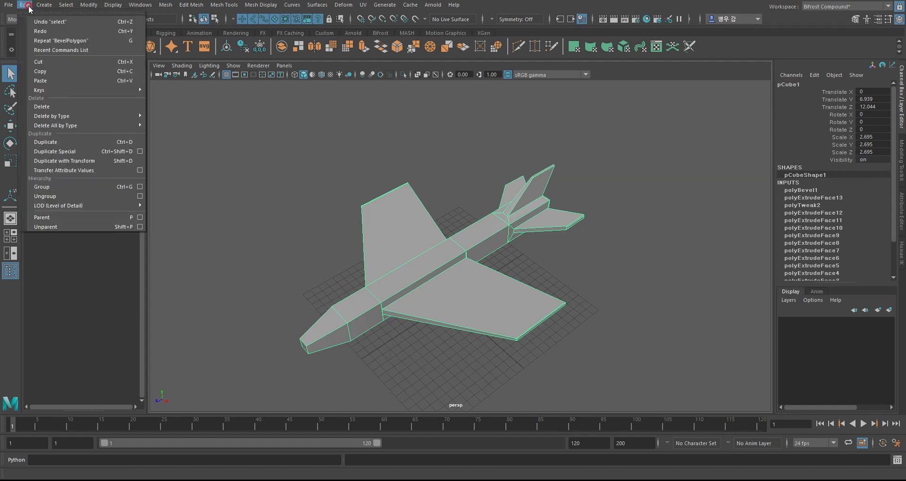
mouse_move(83, 93)
mouse_move(105, 116)
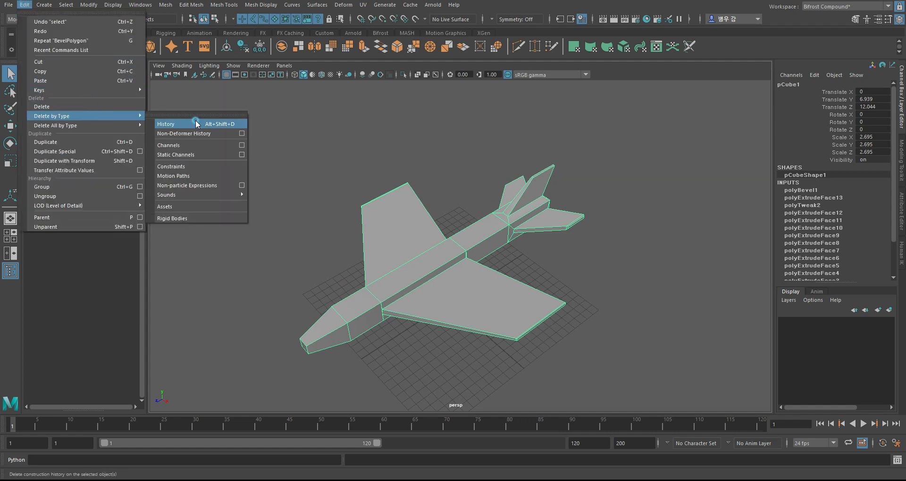
click(239, 121)
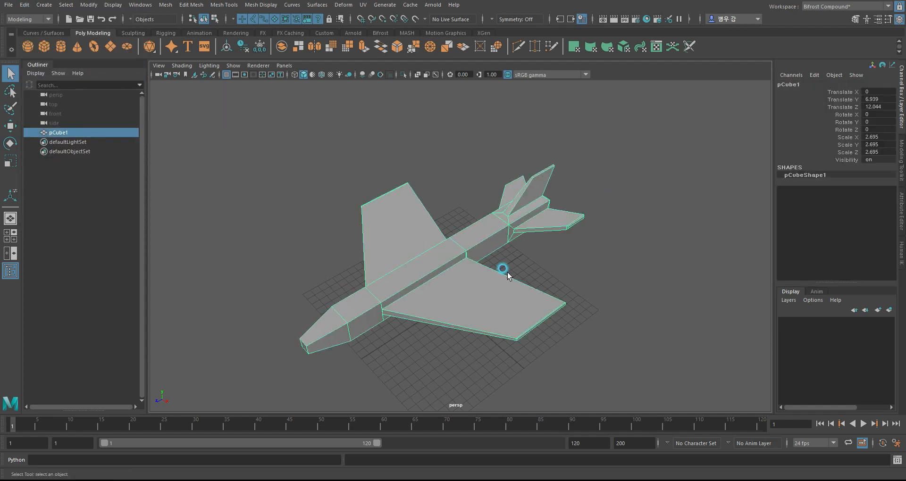
- Compare the history-free airplane with the smooth preview on and off, leaving it unsmoothed
alt+drag(503, 267, 451, 271)
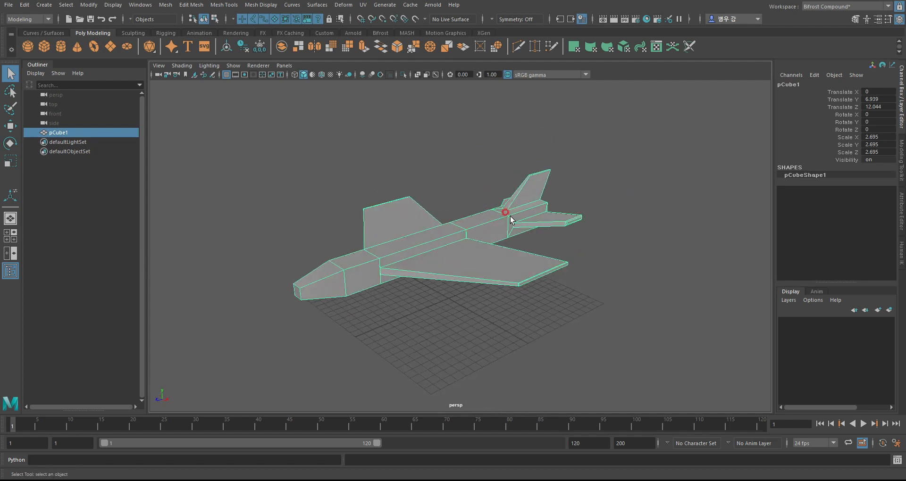
alt+drag(458, 234, 464, 262)
key(3)
click(455, 256)
click(455, 255)
key(1)
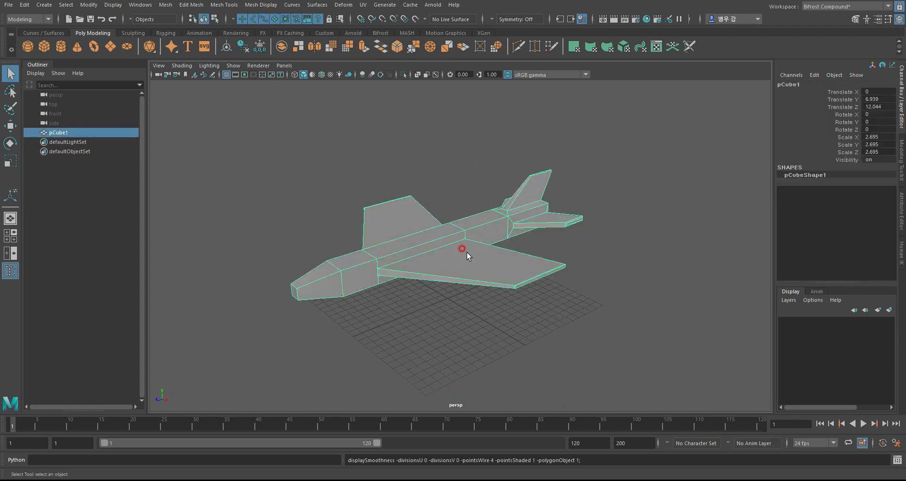
- Detach the Mesh commands into a floating window while the airplane stays selected
click(479, 240)
click(486, 235)
alt+drag(495, 225, 491, 229)
alt+right_drag(448, 231, 477, 227)
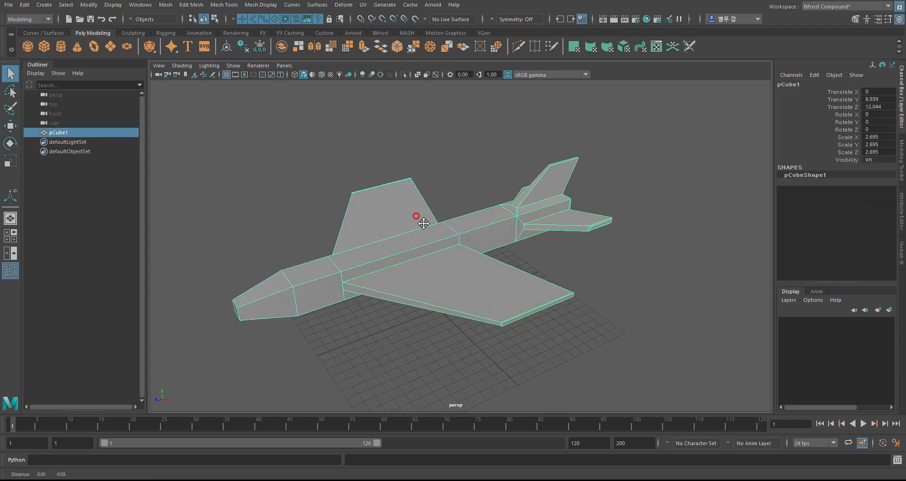
alt+middle_drag(424, 222, 443, 218)
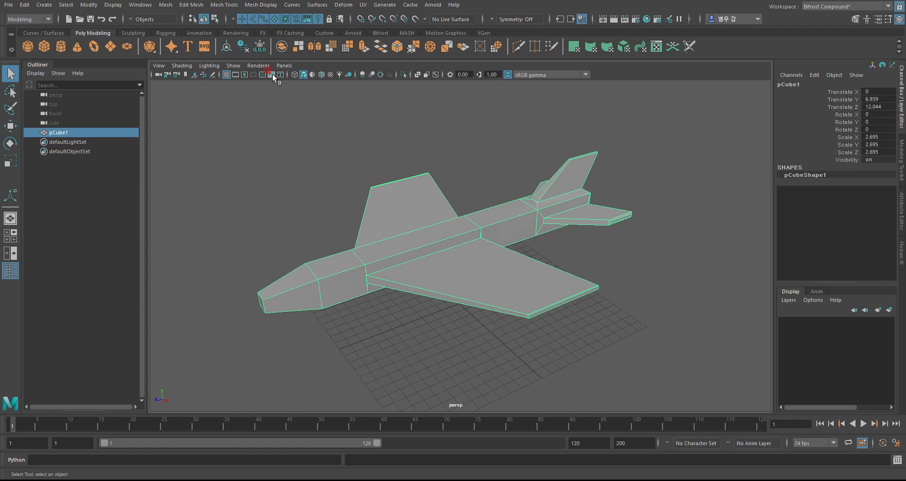
click(163, 7)
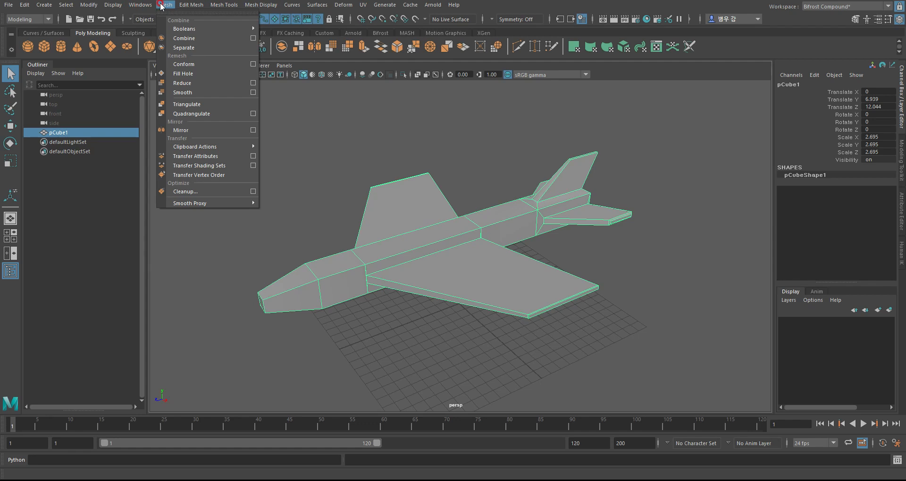
click(216, 95)
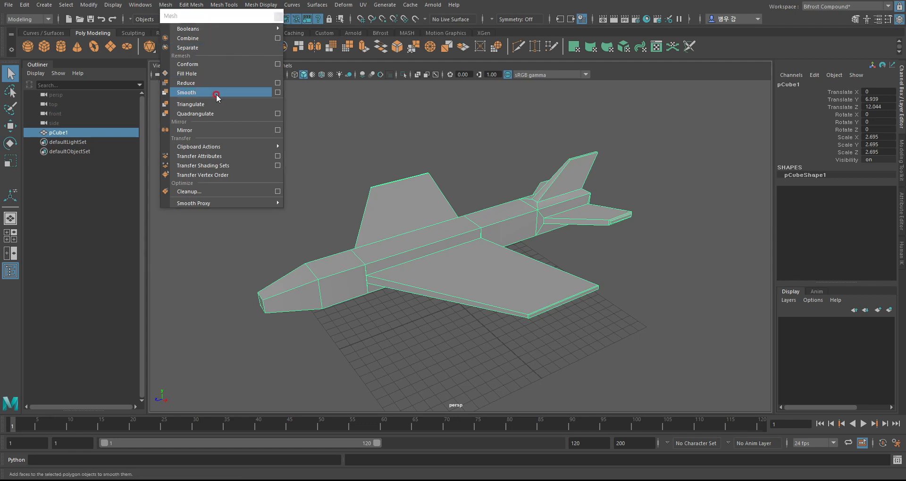
- Try the Smooth operation on the airplane with 1 division, inspect the denser mesh and undo it
click(187, 95)
click(202, 93)
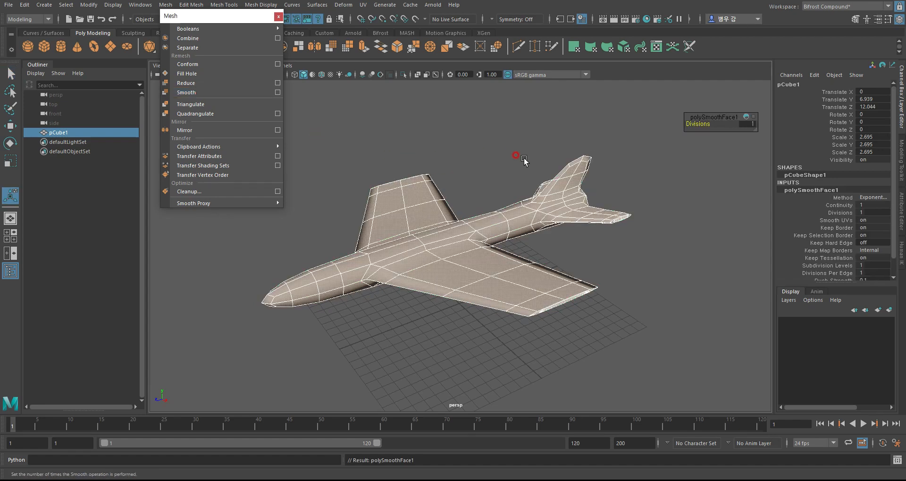
alt+drag(511, 165, 482, 156)
key(ctrl+z)
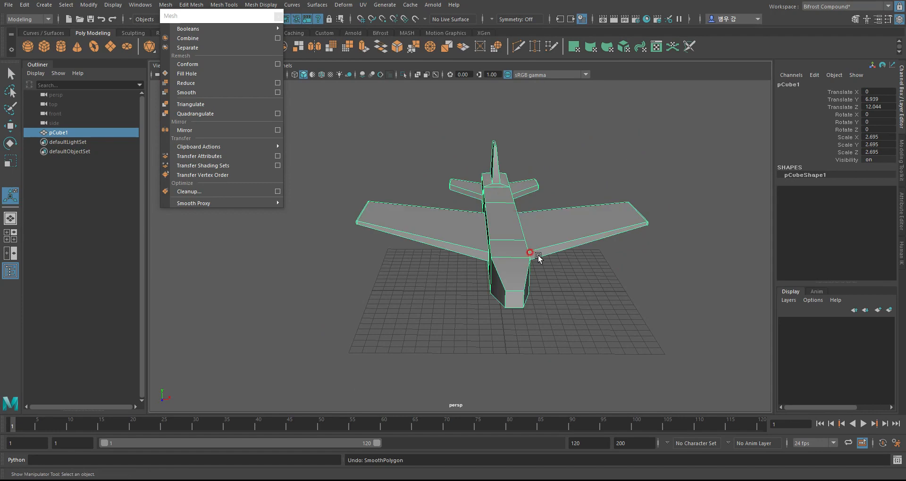
- Inspect the low-poly airplane, apply Smooth with 1 division once more and undo it
alt+drag(504, 197, 472, 278)
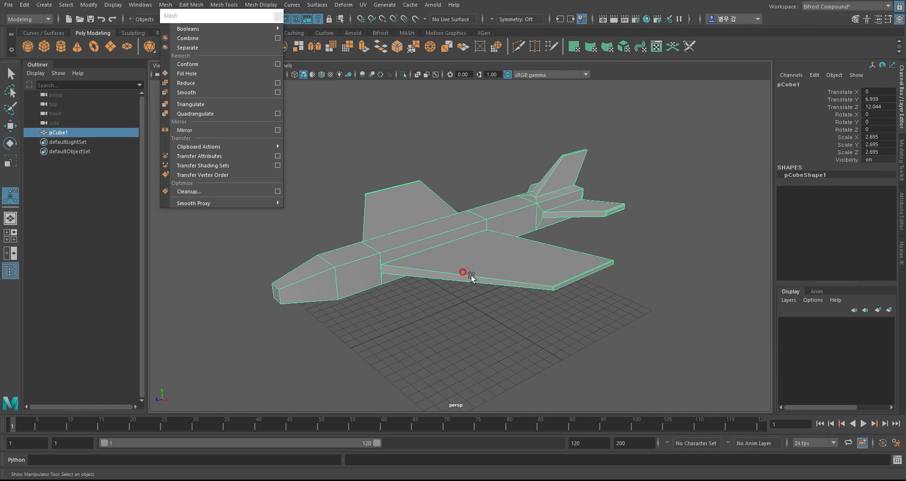
scroll(471, 277, up, 3)
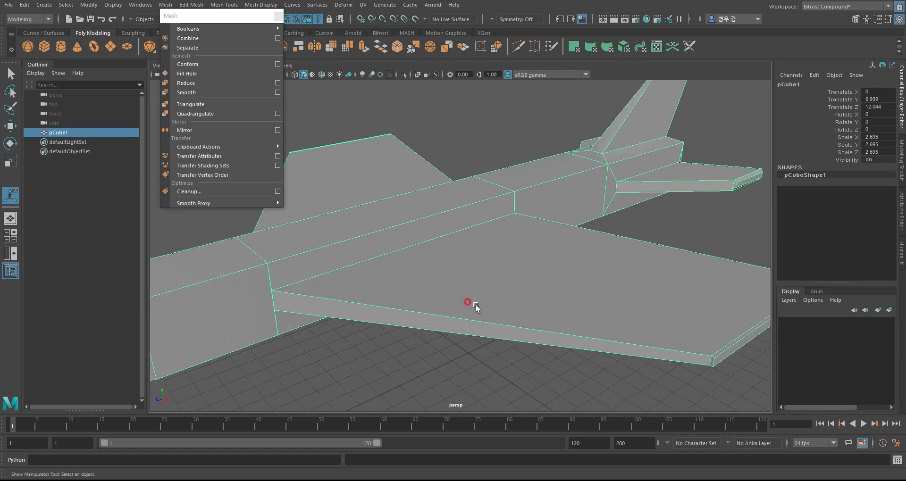
scroll(565, 269, down, 5)
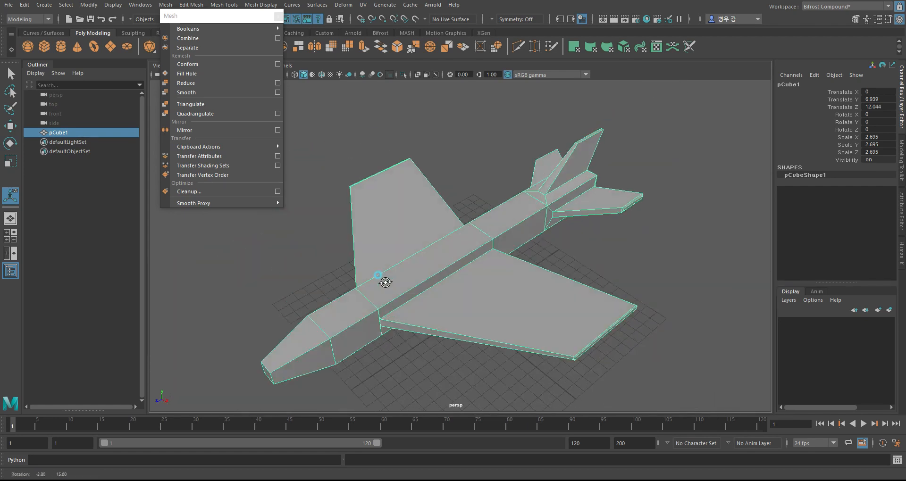
click(187, 92)
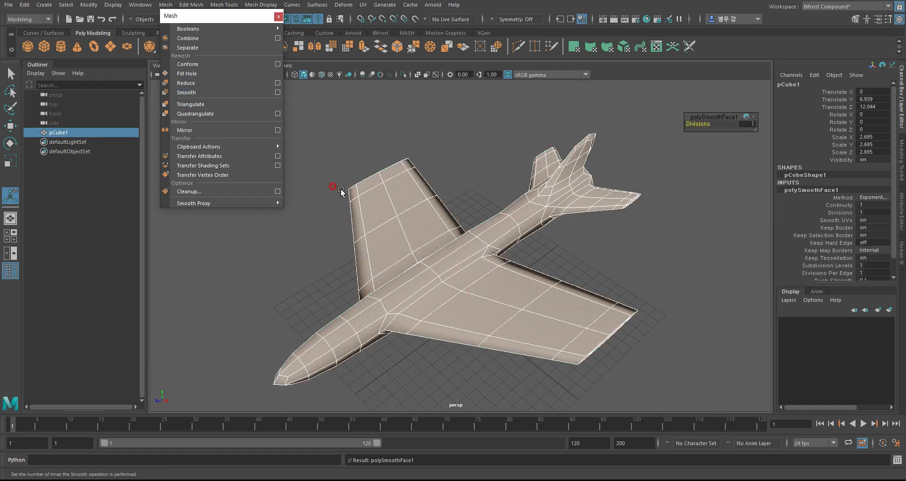
alt+drag(505, 302, 501, 284)
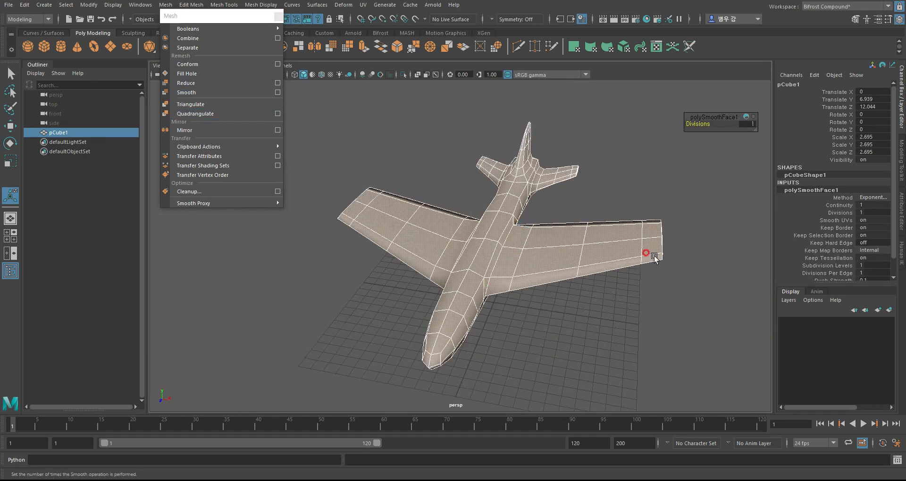
key(ctrl+z)
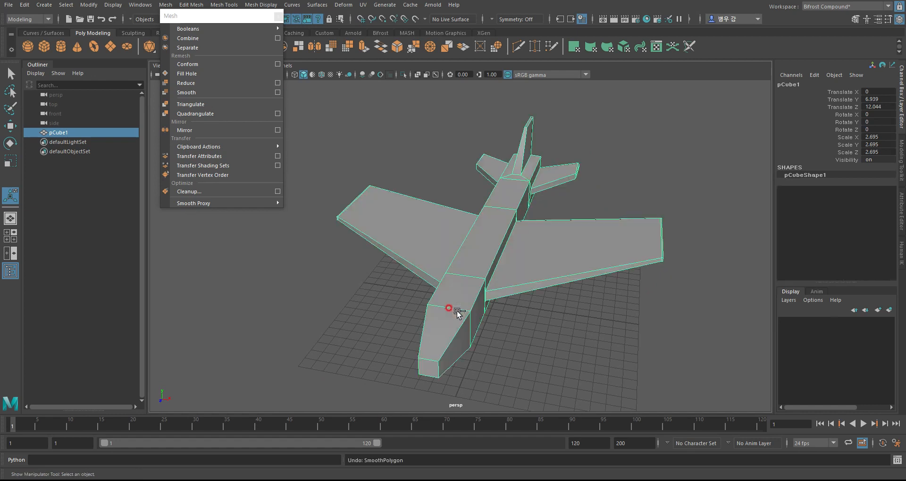
- Deselect the airplane and move the floating Mesh window over the Outliner
click(438, 143)
drag(223, 17, 126, 126)
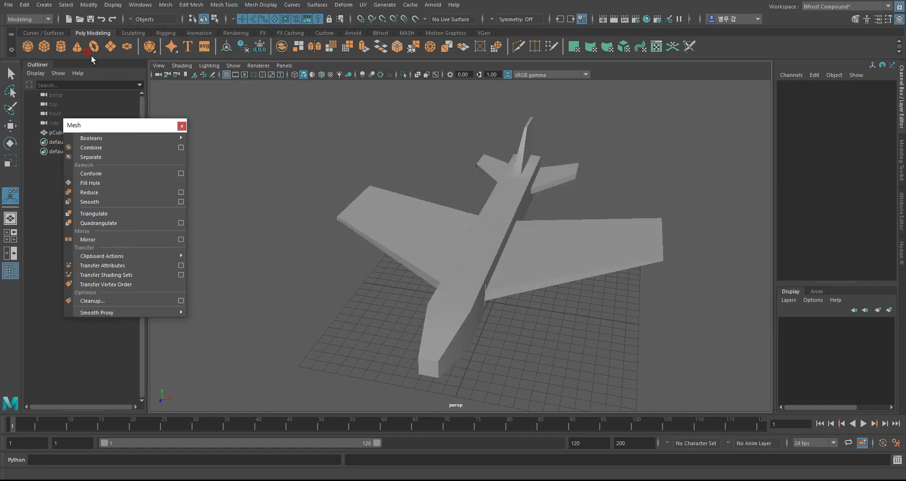
- Create a default polygon cube below the airplane, move it along X to 0.525 and frame it
click(47, 46)
alt+drag(432, 213, 412, 202)
key(w)
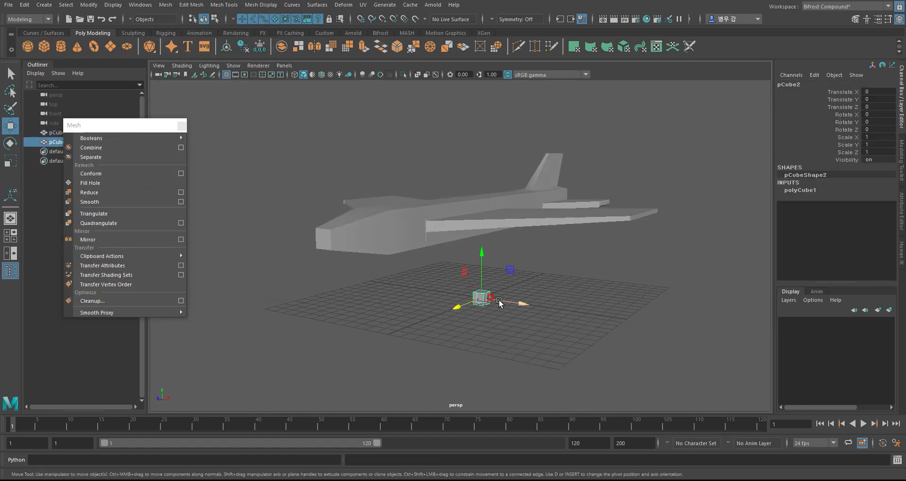
drag(499, 302, 568, 263)
key(f)
click(654, 259)
alt+right_drag(656, 259, 560, 281)
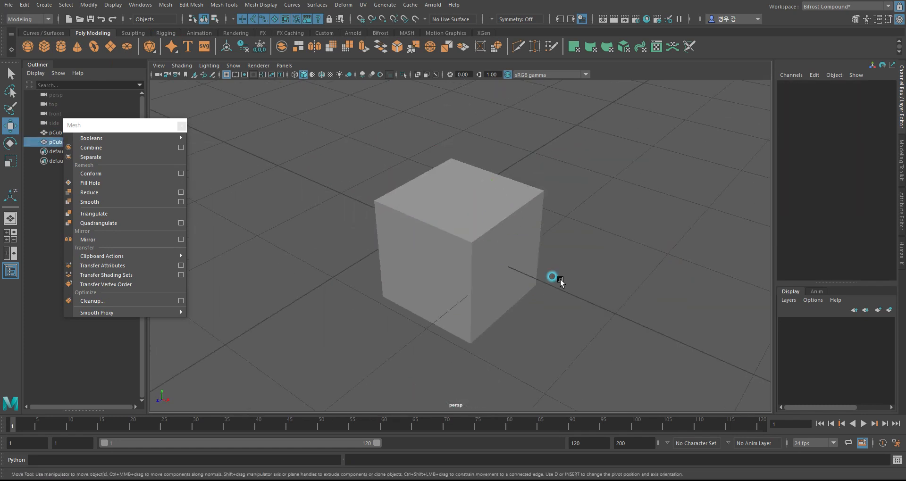
- Try Smooth on the test cube with 1 division, inspect the rounded shape and undo the smoothing
drag(559, 281, 476, 257)
click(132, 203)
alt+drag(534, 259, 465, 252)
alt+right_drag(467, 251, 627, 250)
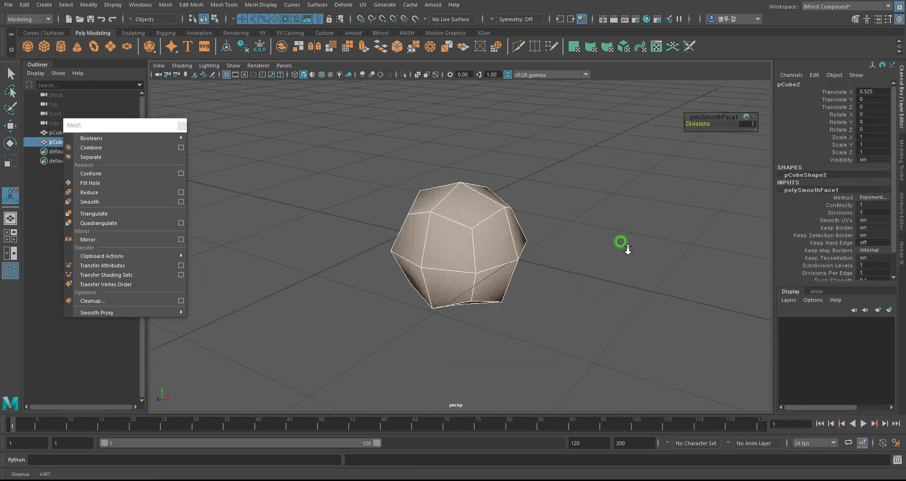
alt+drag(464, 250, 504, 248)
key(ctrl+z)
- Duplicate the test cube and move the copy along X to 1.728, beside the original
alt+right_drag(644, 266, 439, 257)
alt+drag(424, 257, 446, 256)
key(ctrl+d)
key(w)
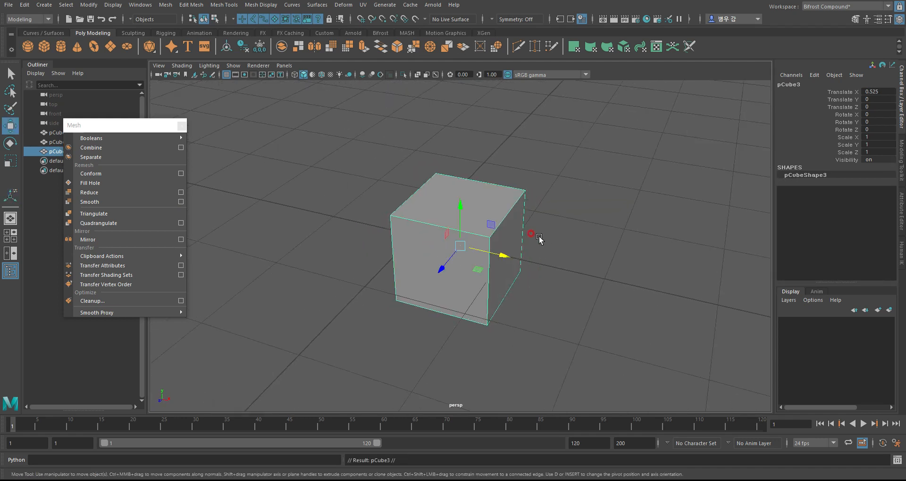
drag(501, 255, 623, 274)
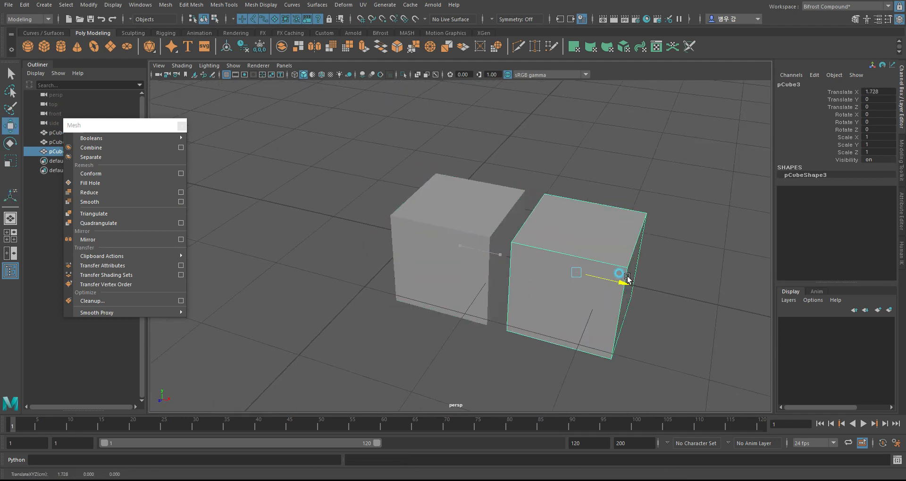
- Smooth the duplicated cube with 1 division and compare it with the unsmoothed original
click(111, 202)
alt+drag(518, 208, 475, 225)
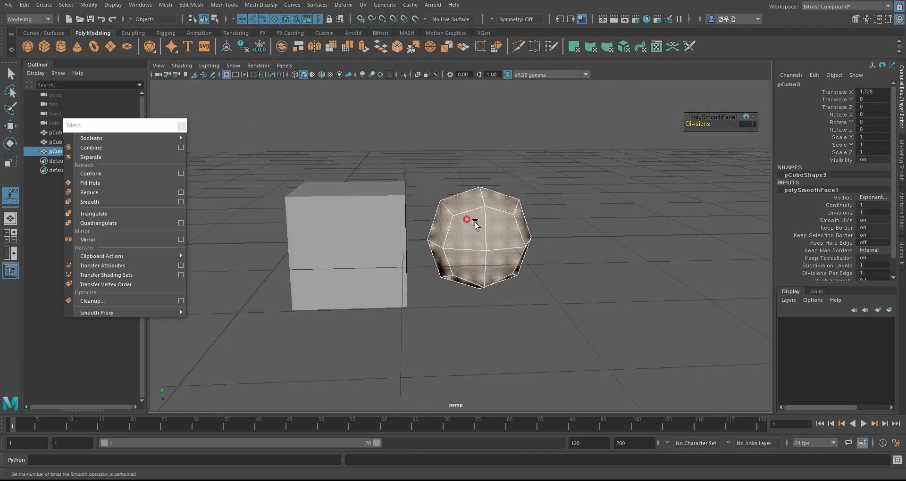
click(338, 198)
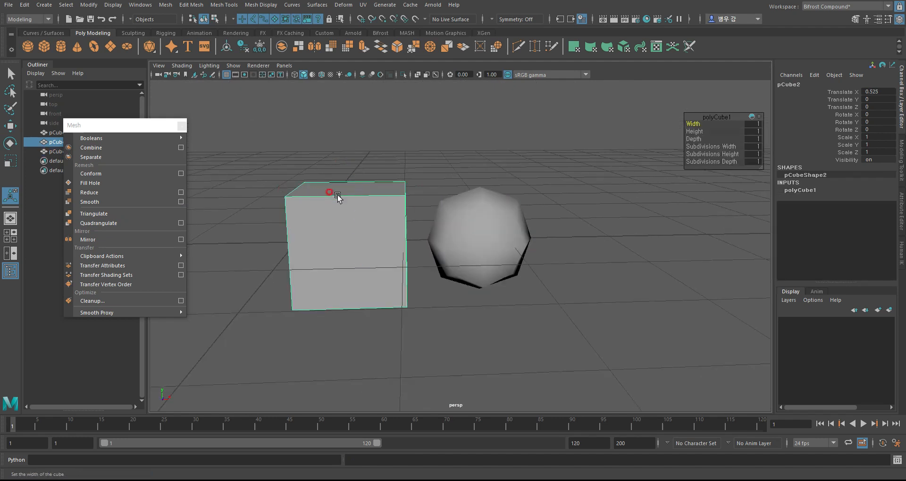
click(500, 208)
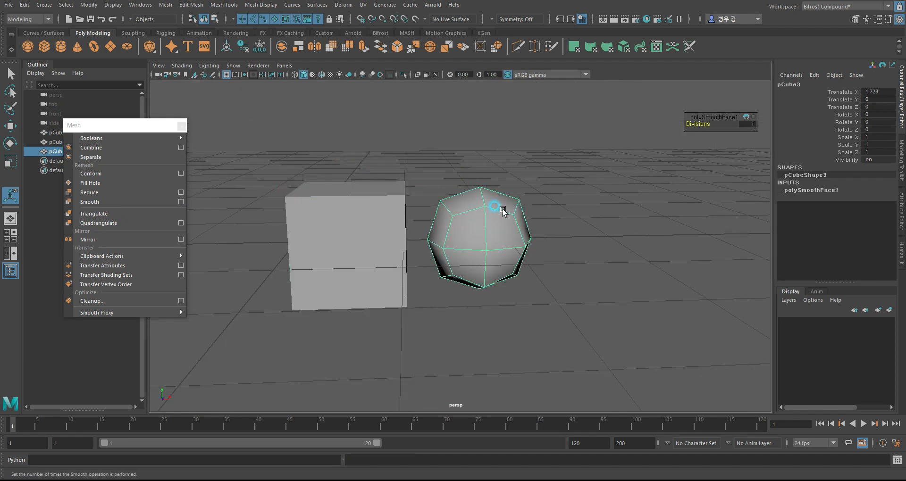
click(349, 199)
- Show the wireframe over the shaded objects and compare the cube's edges with those of the smoothed copy
drag(462, 156, 657, 170)
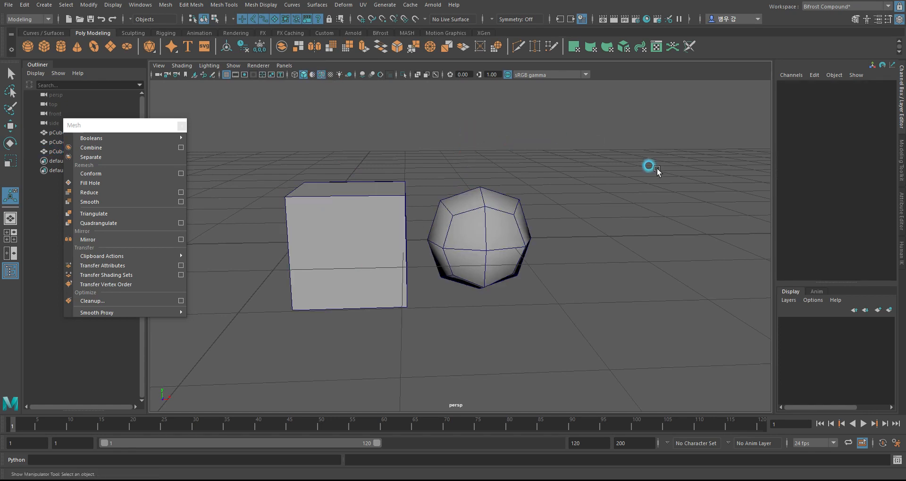
alt+drag(390, 218, 285, 209)
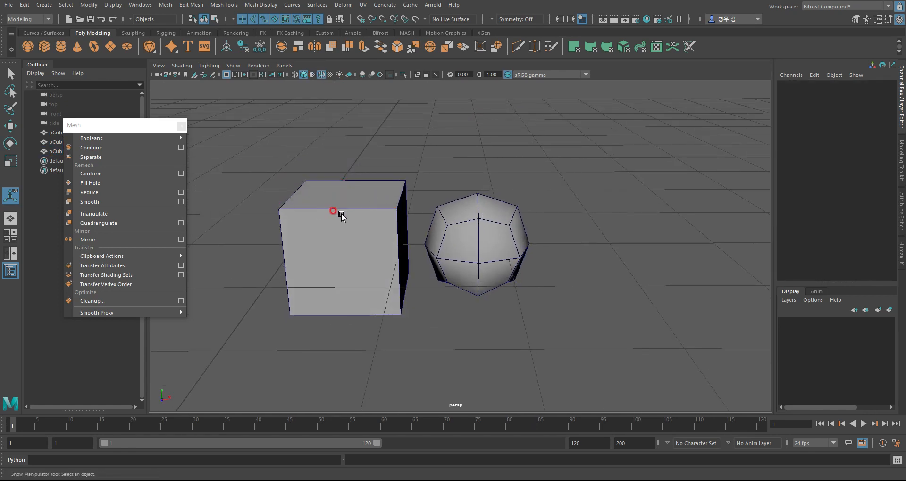
mouse_move(507, 229)
alt+mouse_down()
mouse_move(509, 236)
mouse_move(490, 229)
alt+mouse_up()
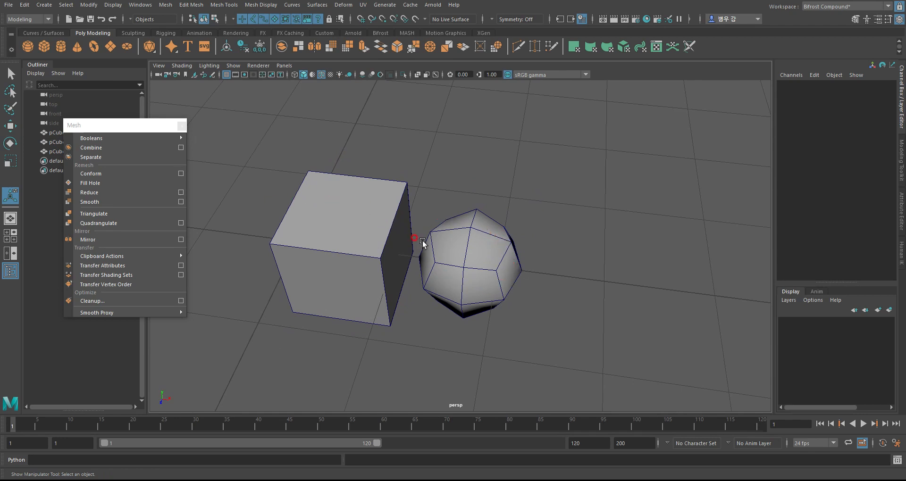
- Duplicate the smoothed cube and move this second copy along X to 2.993
click(491, 250)
alt+drag(491, 251, 471, 214)
key(w)
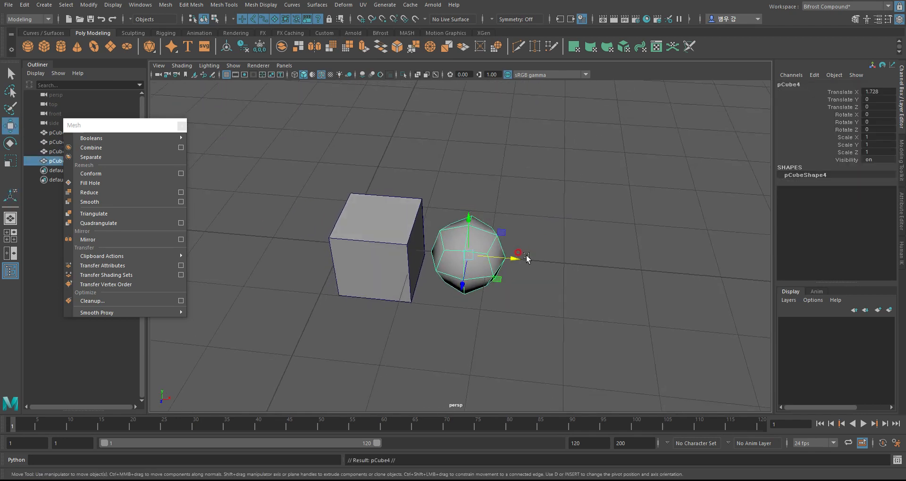
drag(510, 259, 604, 264)
alt+middle_drag(530, 253, 441, 242)
drag(462, 235, 463, 235)
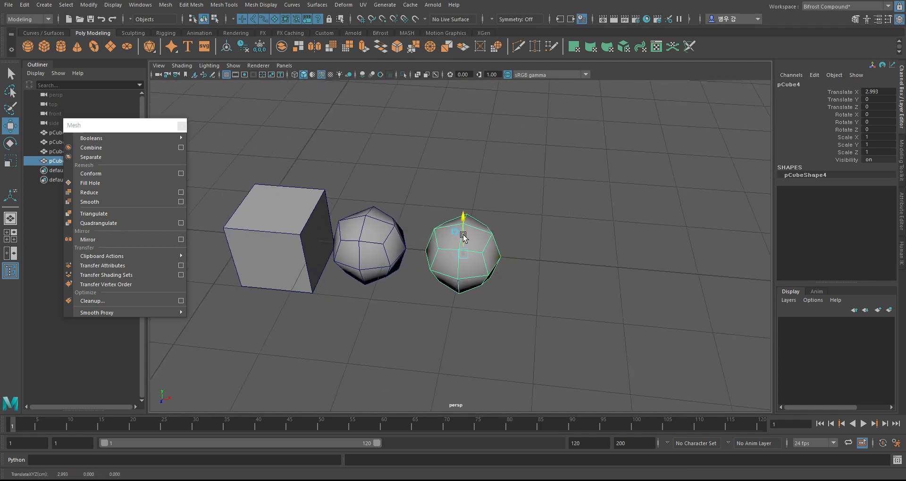
- Smooth the second copy once more with 1 division and deselect it
click(539, 192)
click(473, 252)
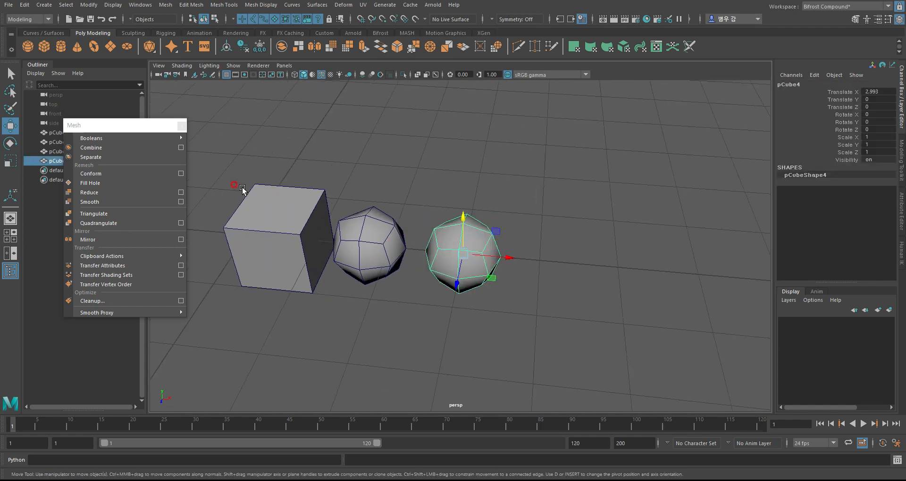
click(89, 202)
click(514, 253)
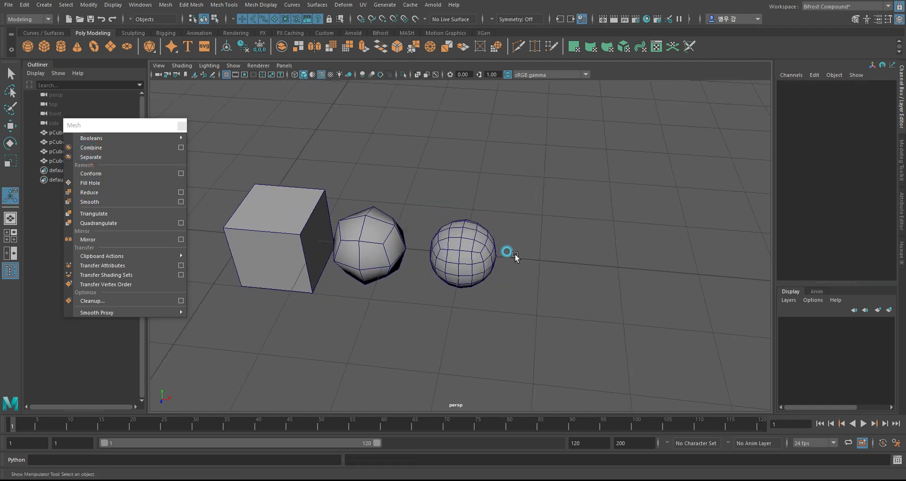
scroll(495, 250, up, 3)
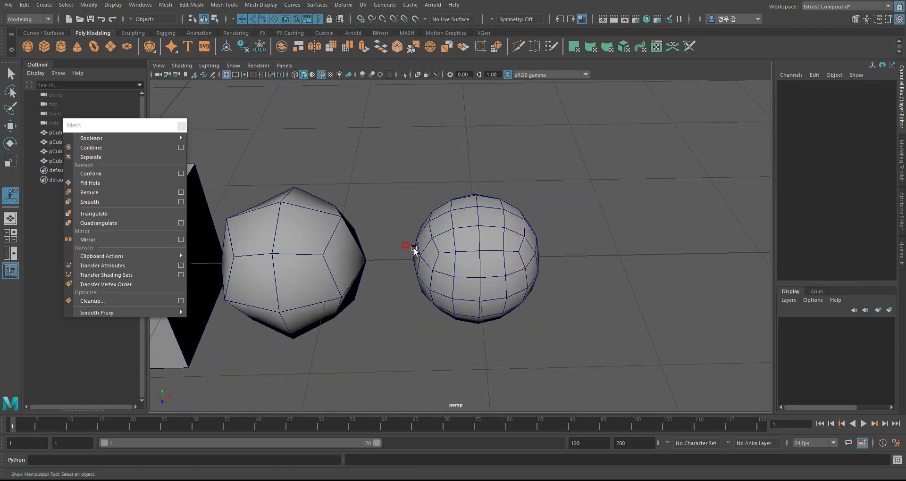
- Compare the face density of the original cube, the once-smoothed copy and the twice-smoothed copy
alt+middle_drag(318, 210, 476, 186)
click(488, 216)
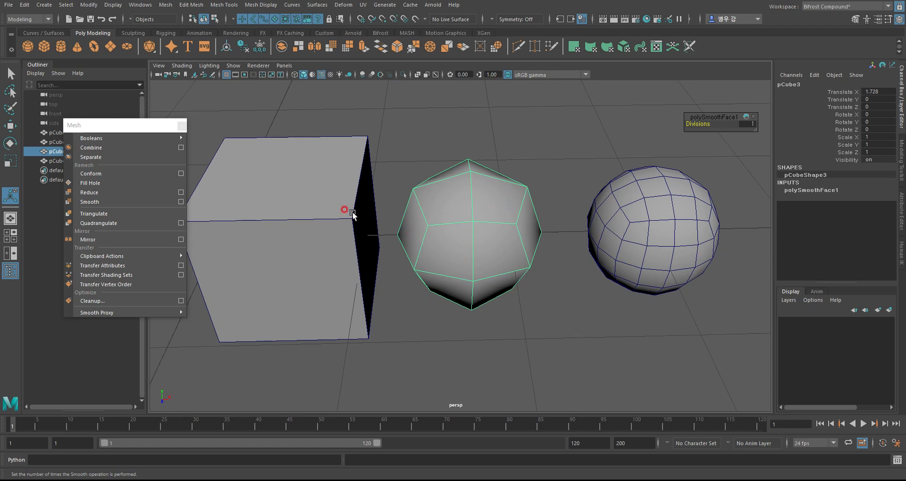
click(373, 192)
click(679, 231)
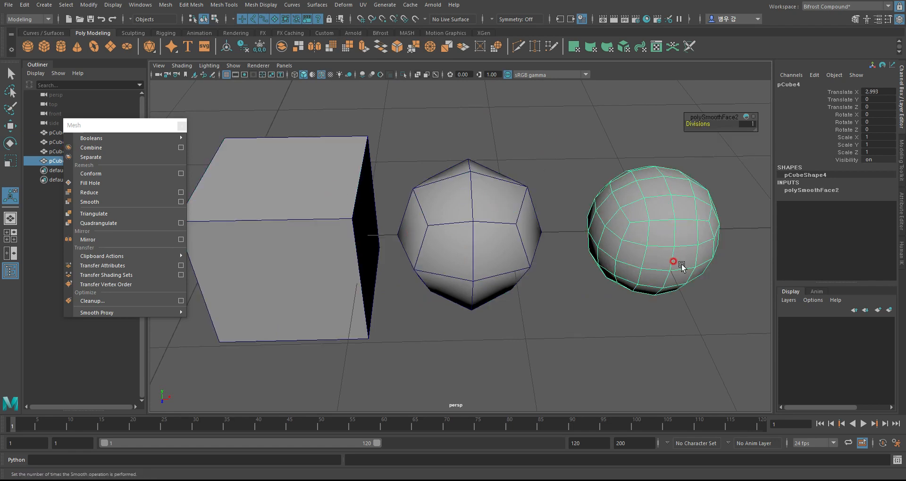
click(465, 196)
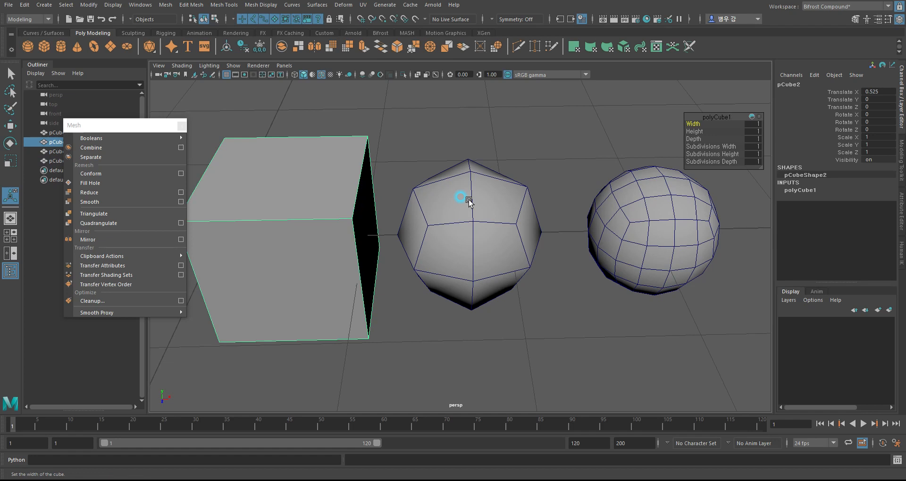
click(678, 213)
click(312, 208)
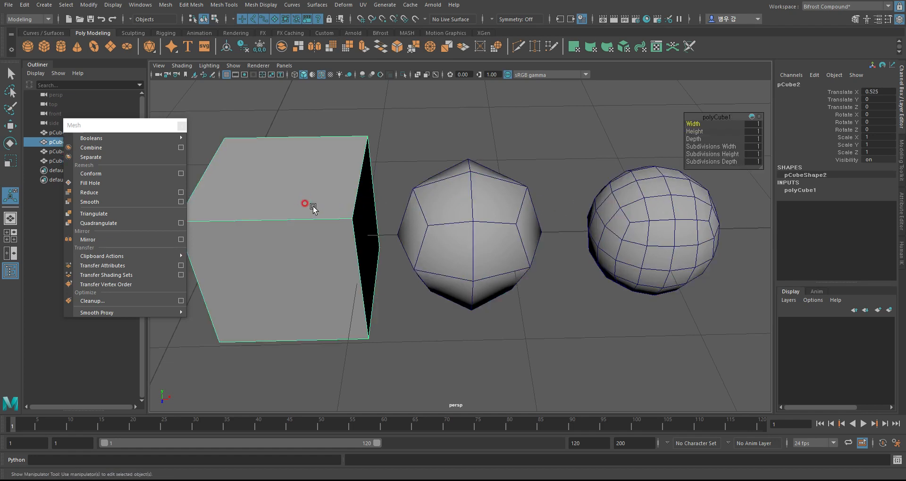
- Set the middle object's smooth divisions to 2, compare it with the twice-smoothed copy, and return the divisions to 1
click(479, 182)
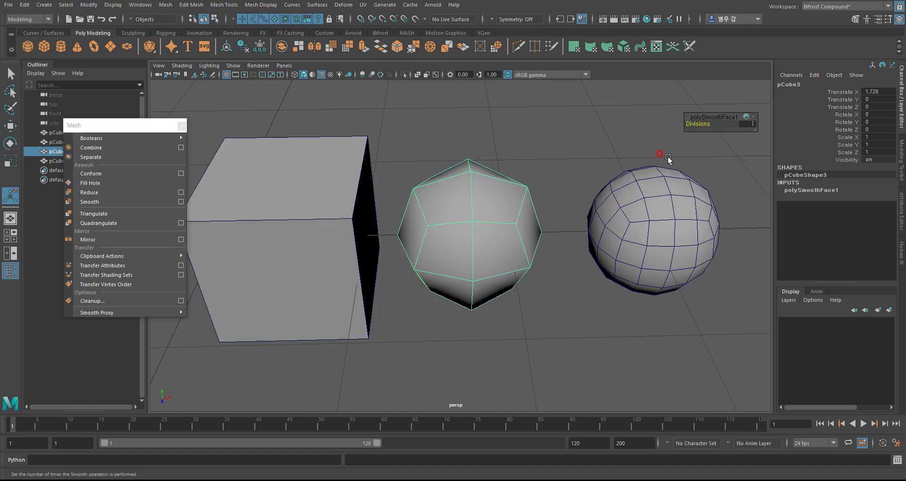
drag(720, 117, 598, 118)
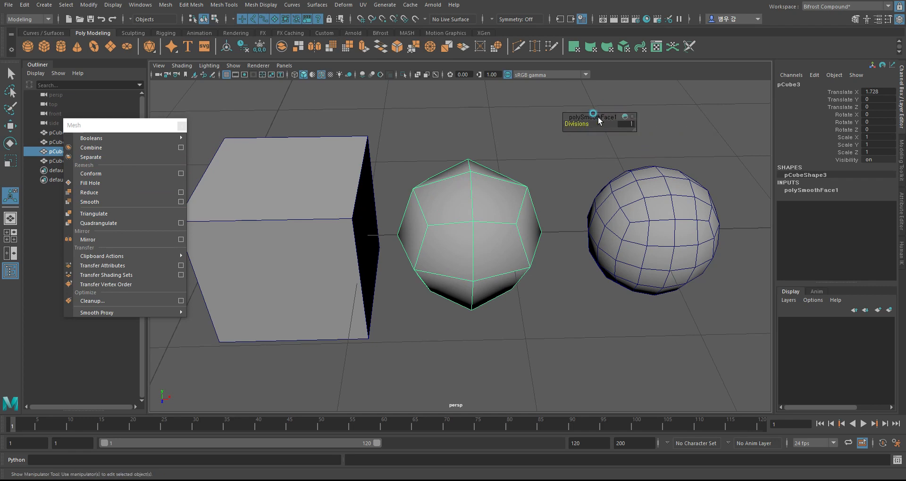
text(2)
key(Return)
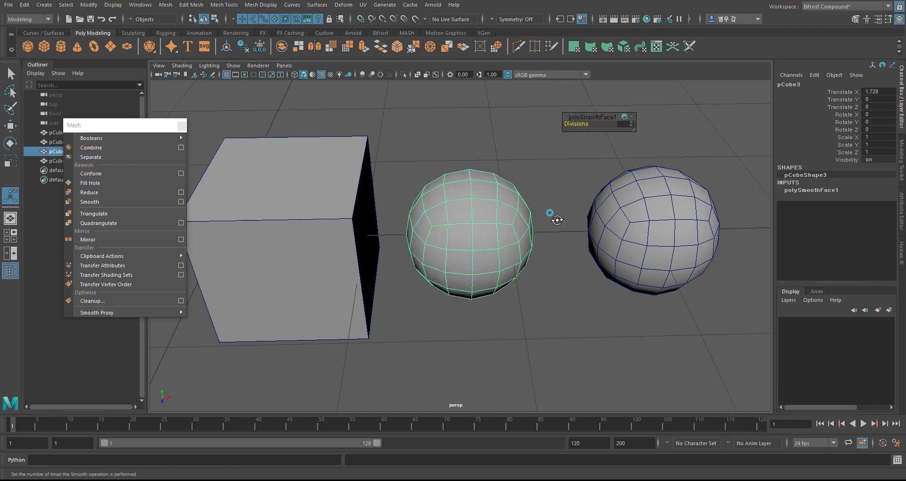
alt+drag(557, 220, 522, 202)
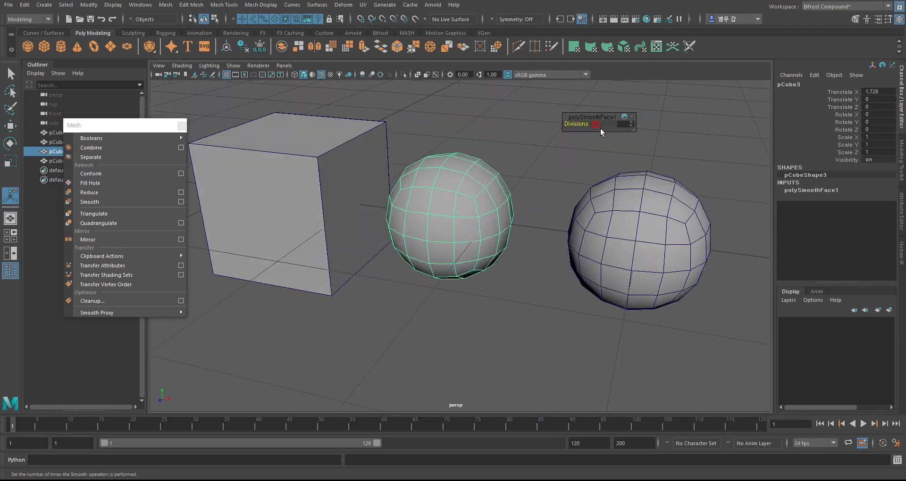
click(636, 134)
key(Return)
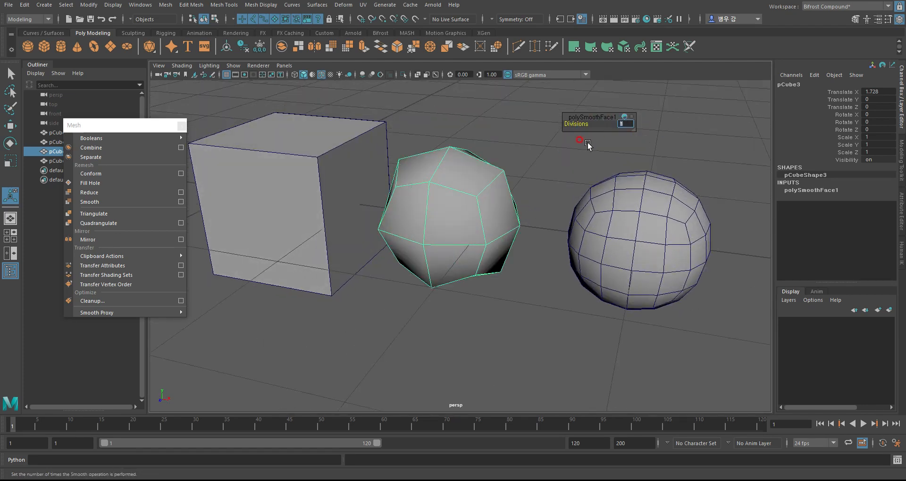
- Delete the original test cube and both smoothed copies
click(540, 307)
alt+right_drag(540, 306, 538, 275)
drag(353, 233, 566, 324)
key(Delete)
- Select the low-poly airplane and apply Smooth to it with 1 division
click(412, 118)
alt+right_drag(411, 118, 396, 141)
alt+middle_drag(396, 142, 422, 200)
alt+drag(422, 201, 471, 236)
alt+right_drag(472, 235, 461, 241)
click(107, 189)
click(101, 200)
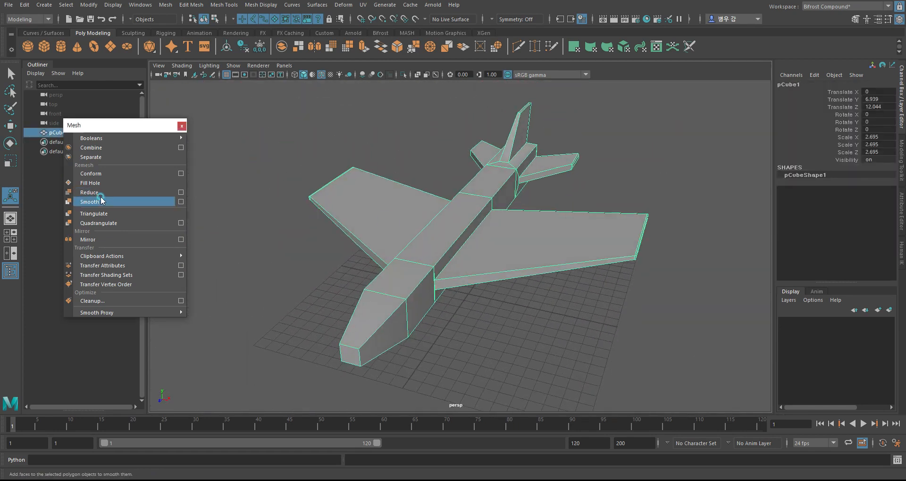
- Deselect the airplane, turn off the wireframe overlay on shaded objects and inspect the smoothed surface
alt+drag(557, 204, 515, 228)
click(590, 229)
alt+drag(590, 229, 307, 76)
click(321, 76)
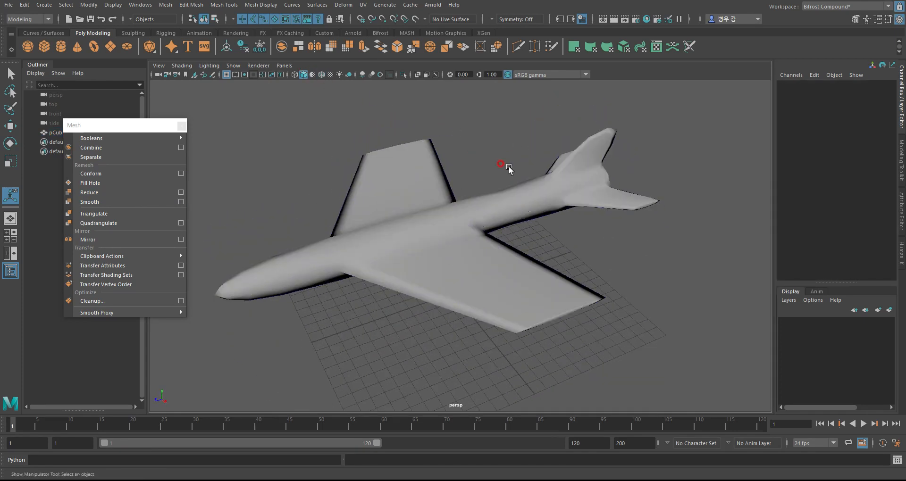
mouse_move(509, 168)
alt+mouse_down()
mouse_move(511, 222)
mouse_move(585, 147)
alt+mouse_up()
- Set the airplane's smooth divisions to 2 and check the denser mesh
click(477, 251)
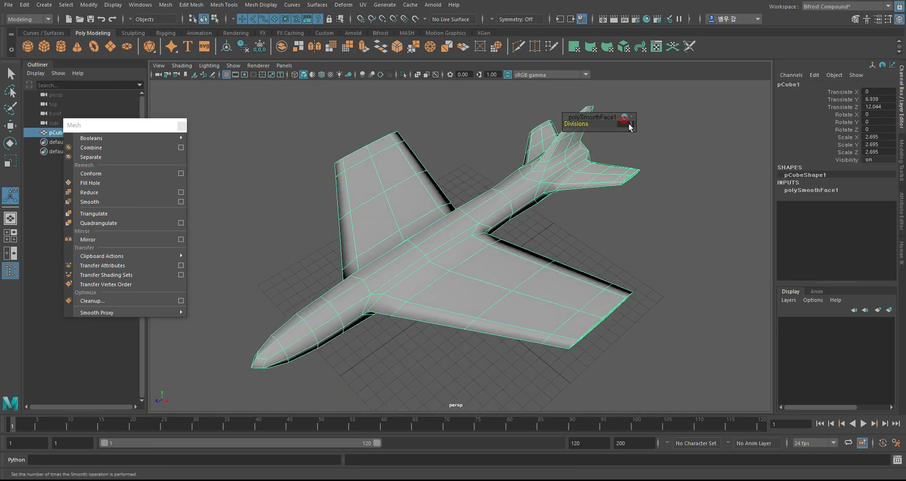
text(2)
key(Return)
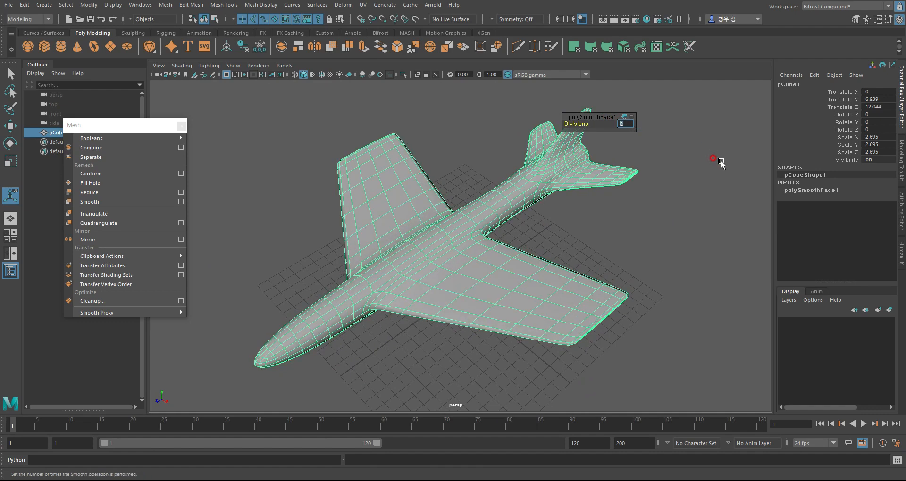
click(653, 239)
alt+drag(653, 239, 503, 225)
click(510, 219)
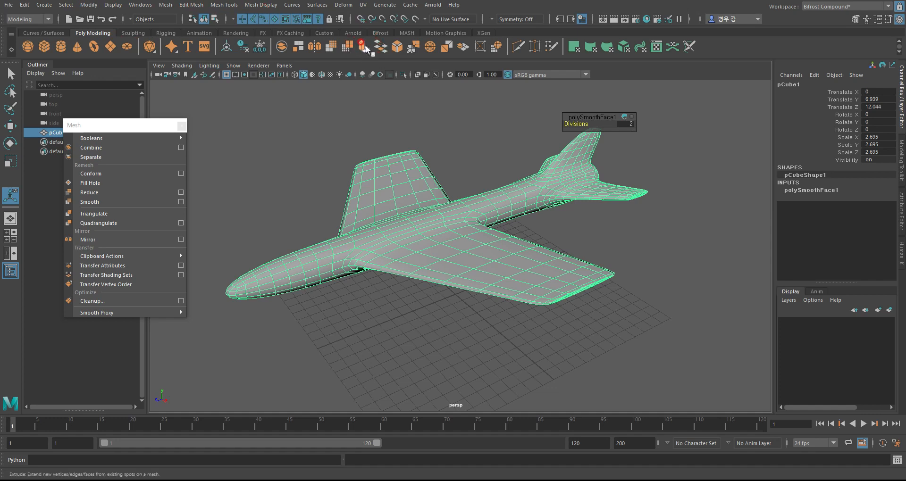
- Review where the Extrude command is found and examine the smoothed airplane from several angles
click(191, 5)
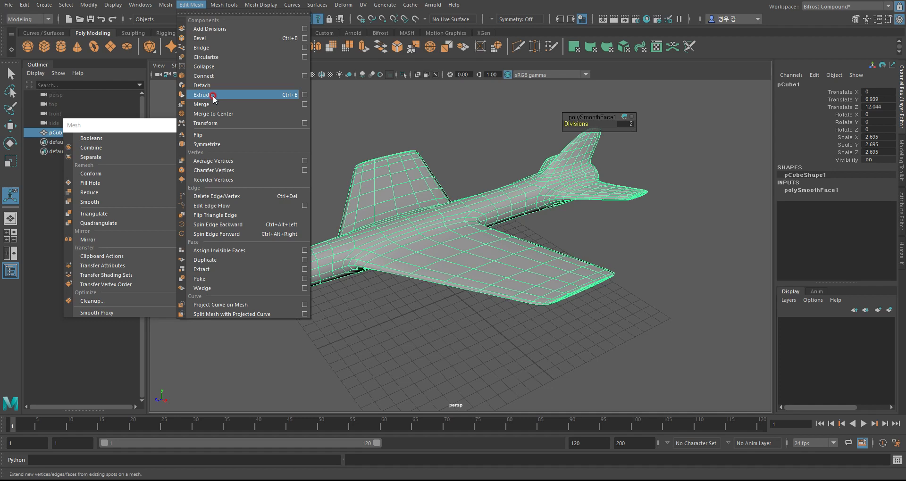
alt+drag(428, 353, 527, 305)
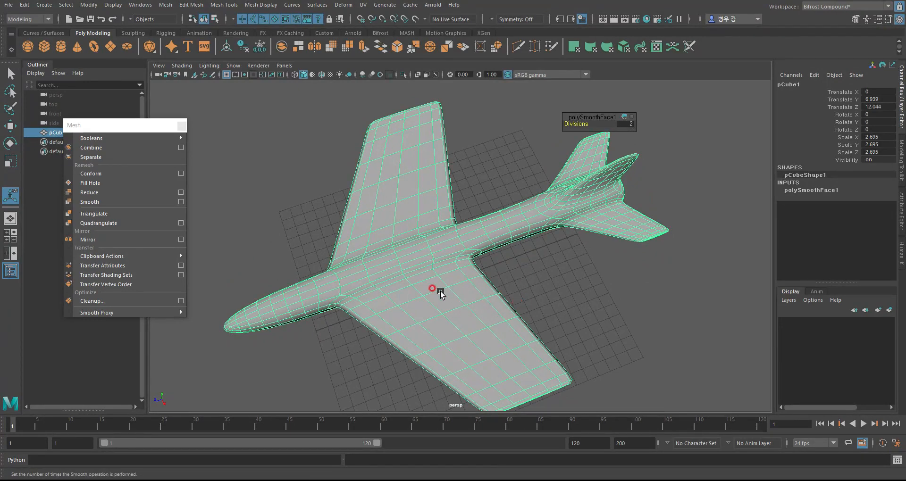
alt+drag(439, 292, 486, 260)
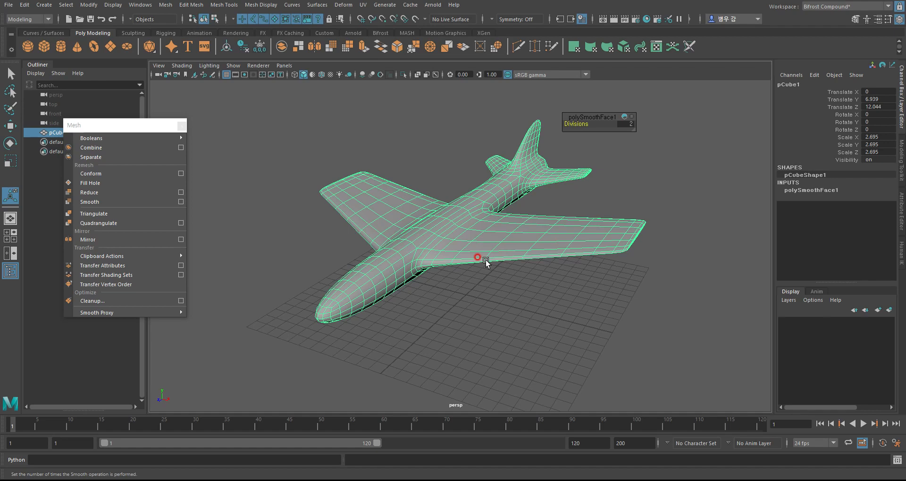
alt+drag(465, 256, 533, 251)
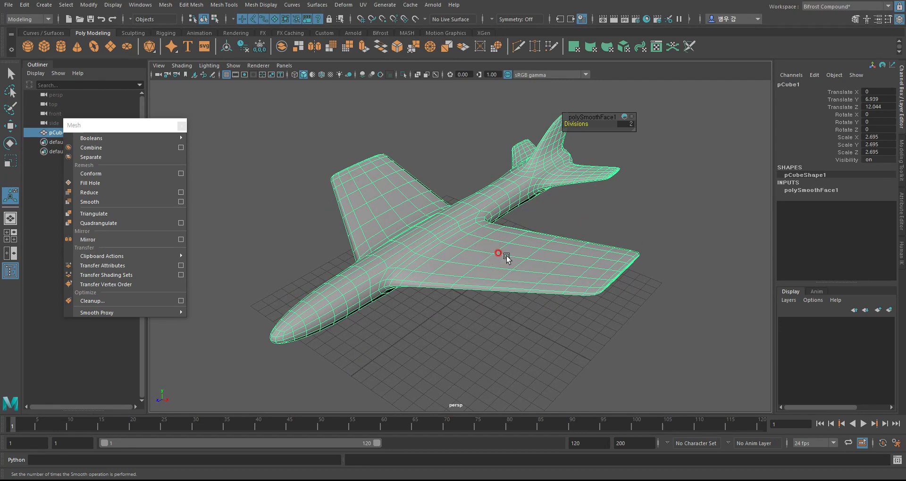
mouse_move(503, 255)
alt+mouse_down()
mouse_move(624, 263)
mouse_move(657, 186)
mouse_move(571, 195)
mouse_move(519, 250)
alt+mouse_up()
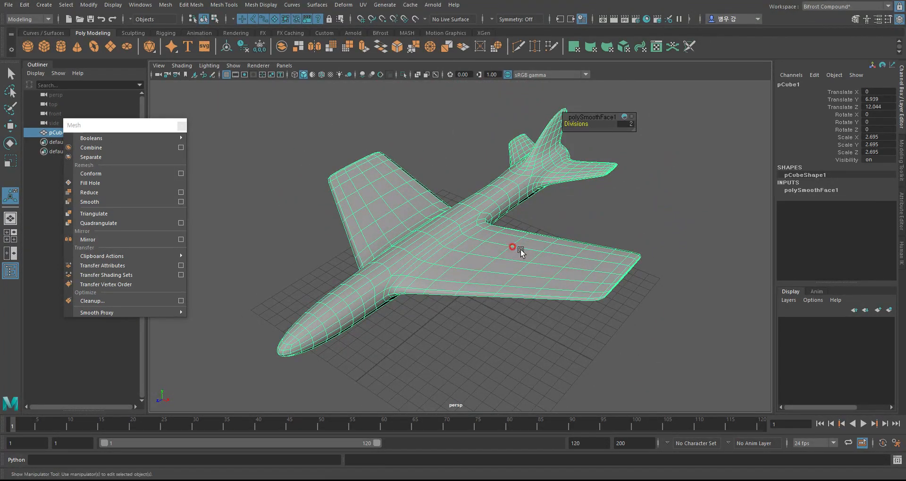
alt+drag(617, 199, 559, 273)
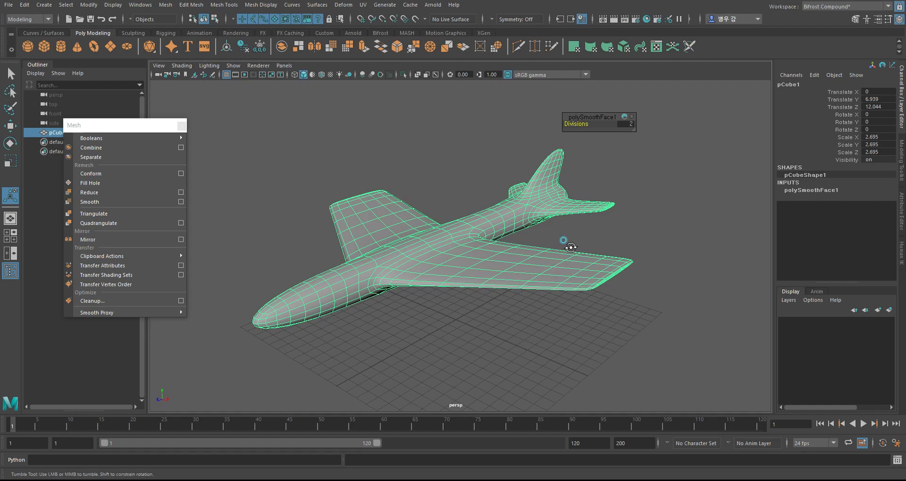
alt+drag(566, 247, 549, 258)
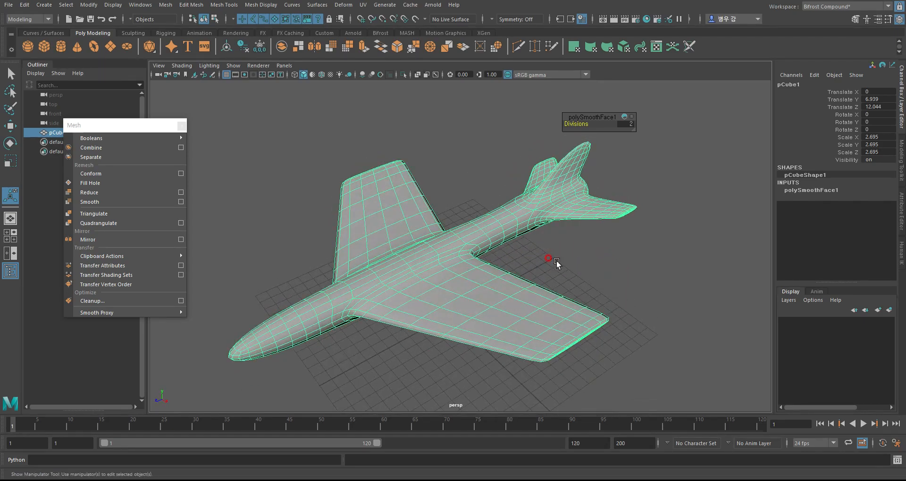